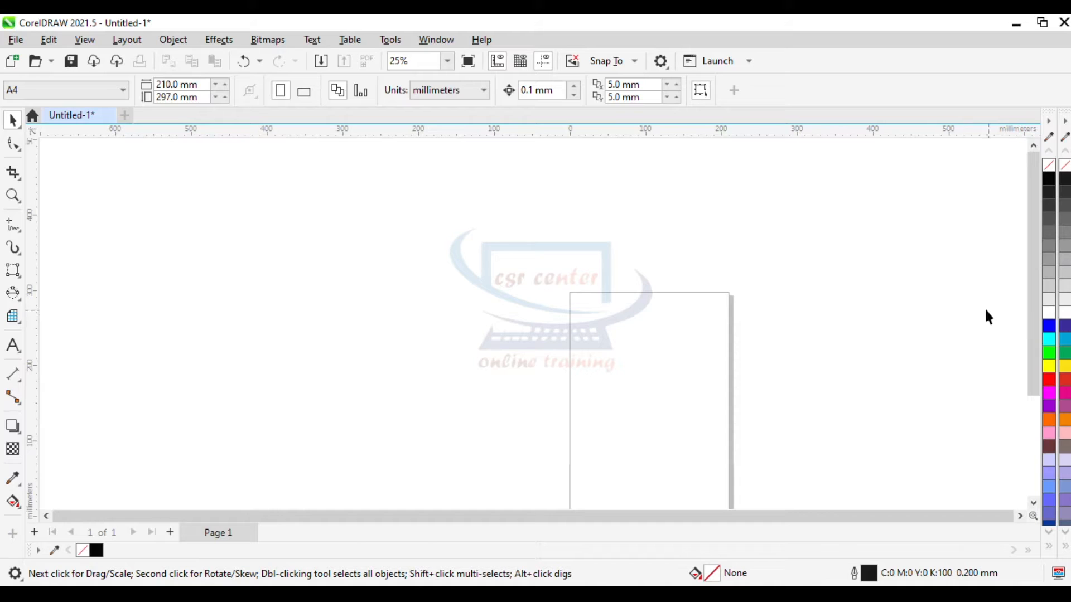
Open the Palettes docker and expand the HKS group within the Spot palette libraries
left_click(436, 40)
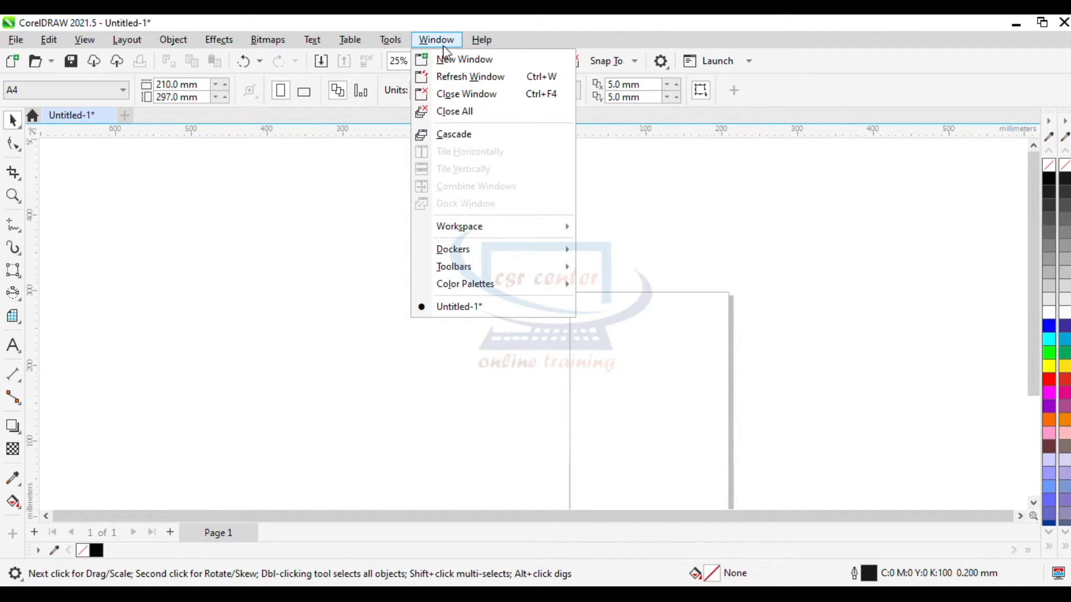
mouse_move(537, 287)
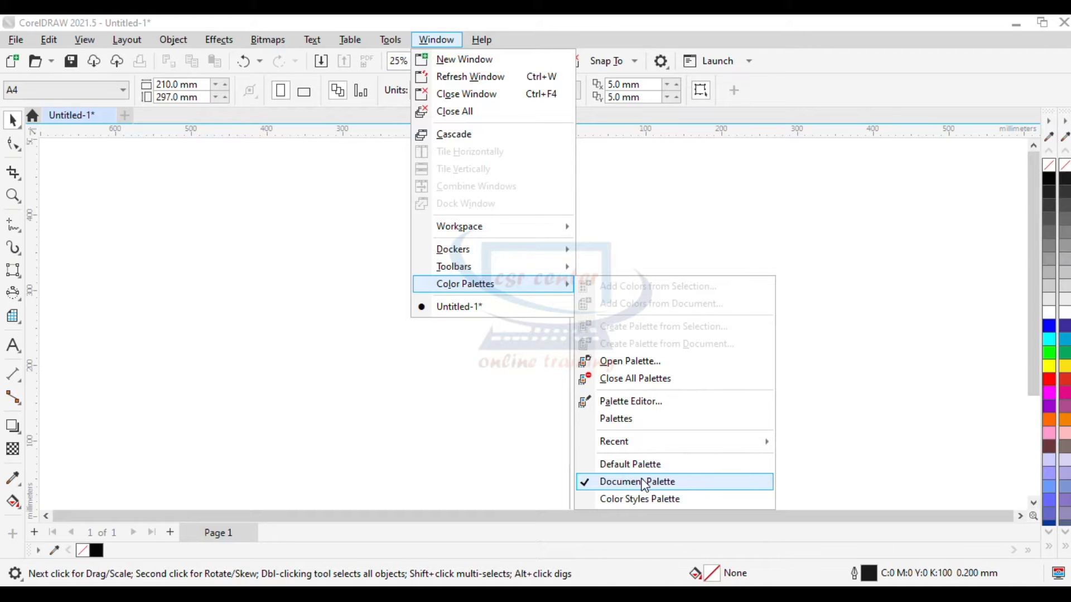
left_click(625, 430)
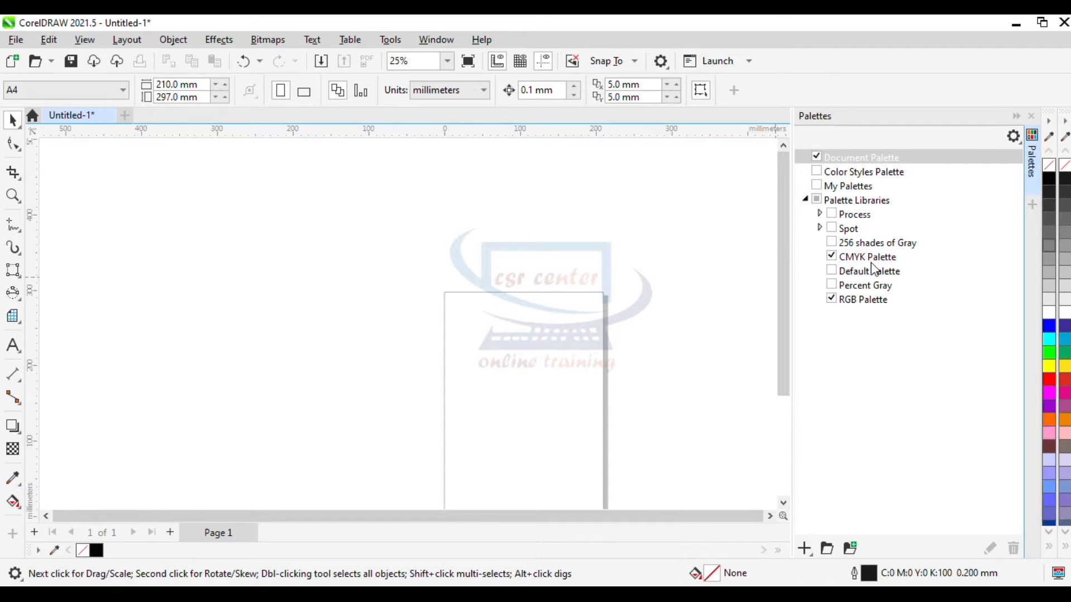
left_click(820, 229)
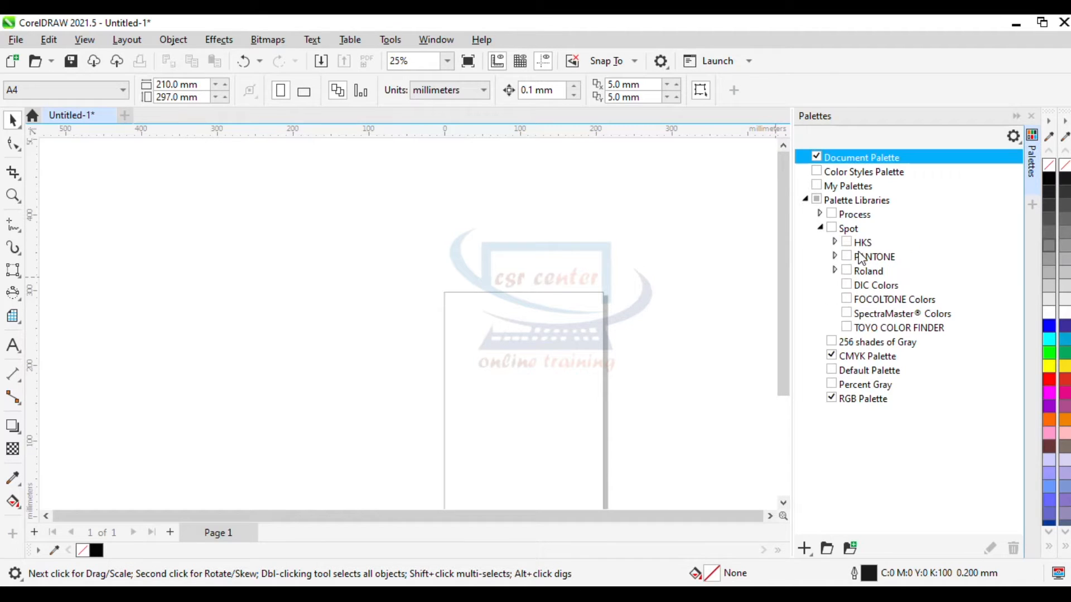
left_click(835, 242)
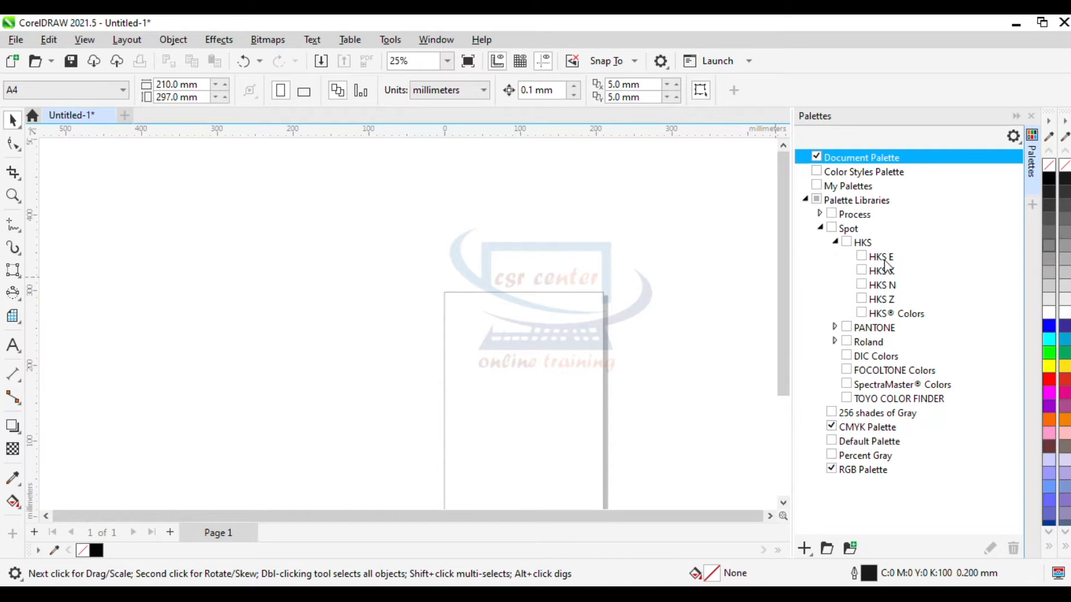
Display the HKS E, HKS K, HKS N and HKS Z spot palettes beside the existing color palettes
left_click(862, 258)
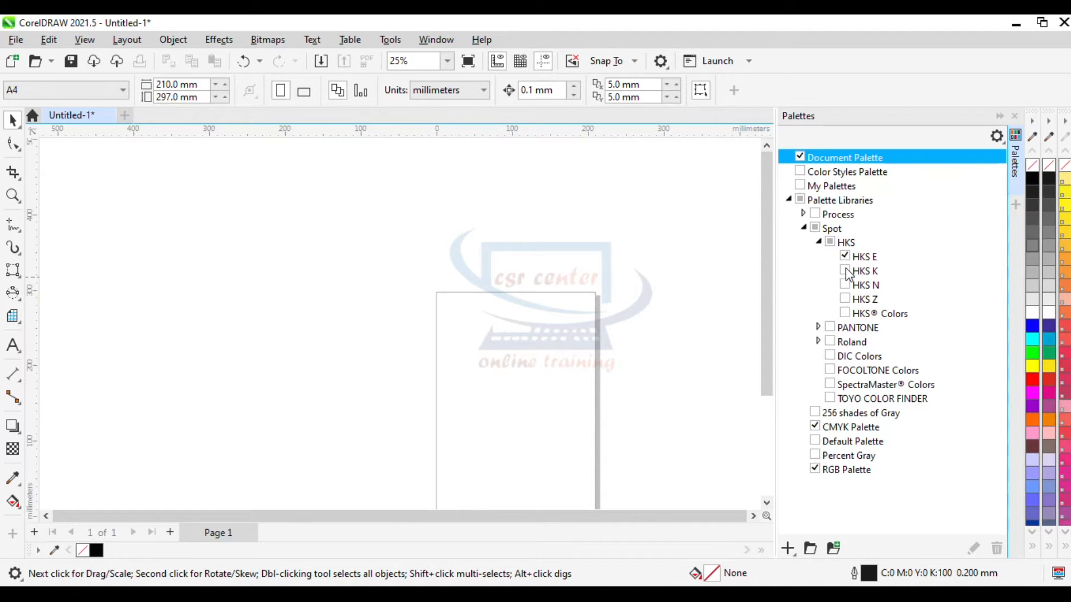
left_click(849, 272)
left_click(840, 286)
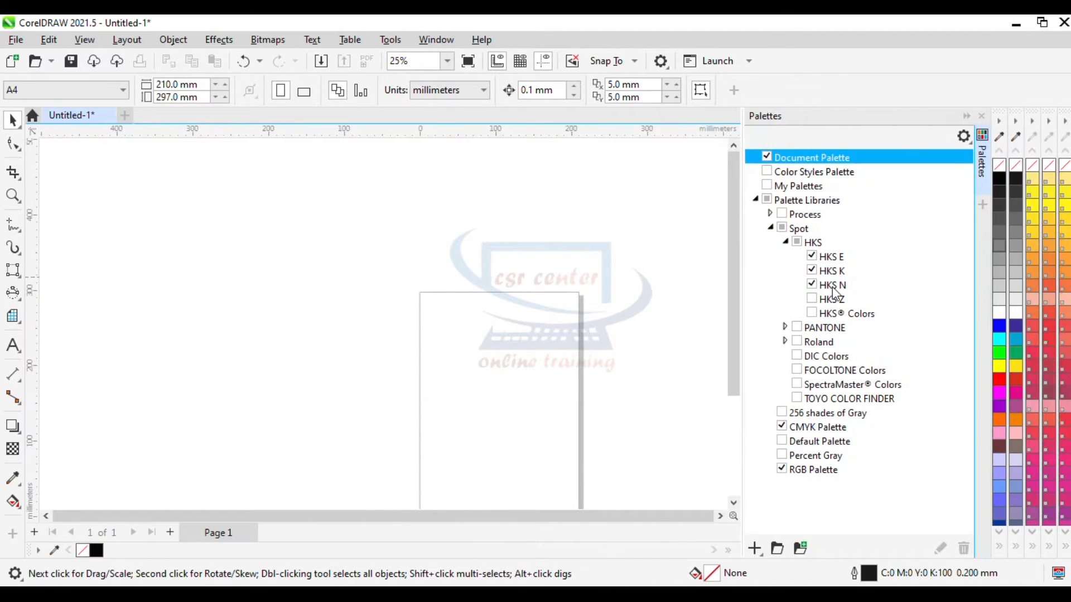
left_click(812, 301)
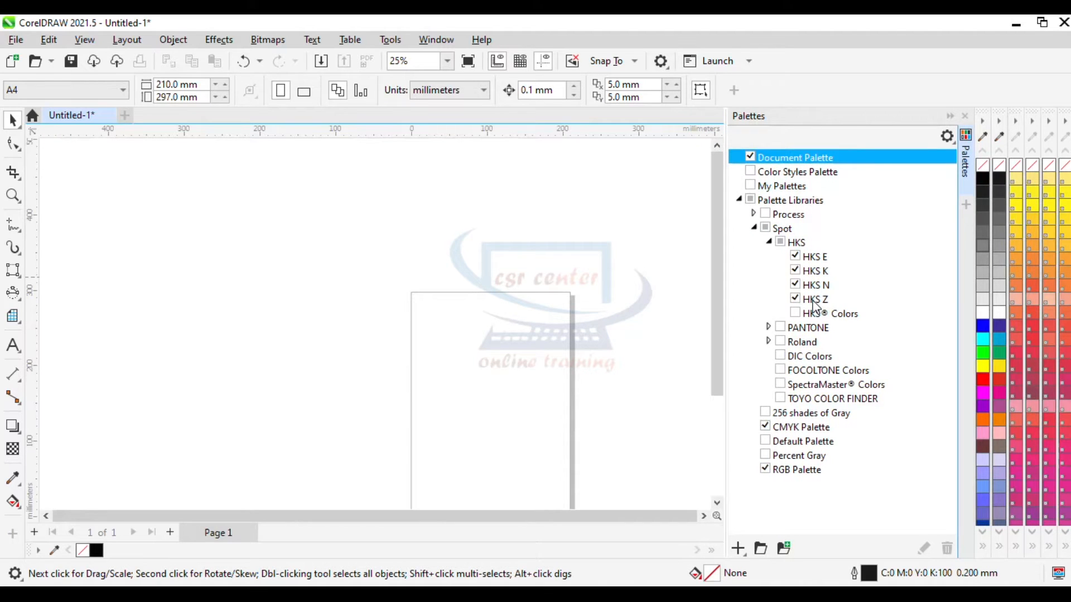
Hide the HKS Z, N, K and E palettes, and briefly show and hide the HKS Colors palette
left_click(796, 300)
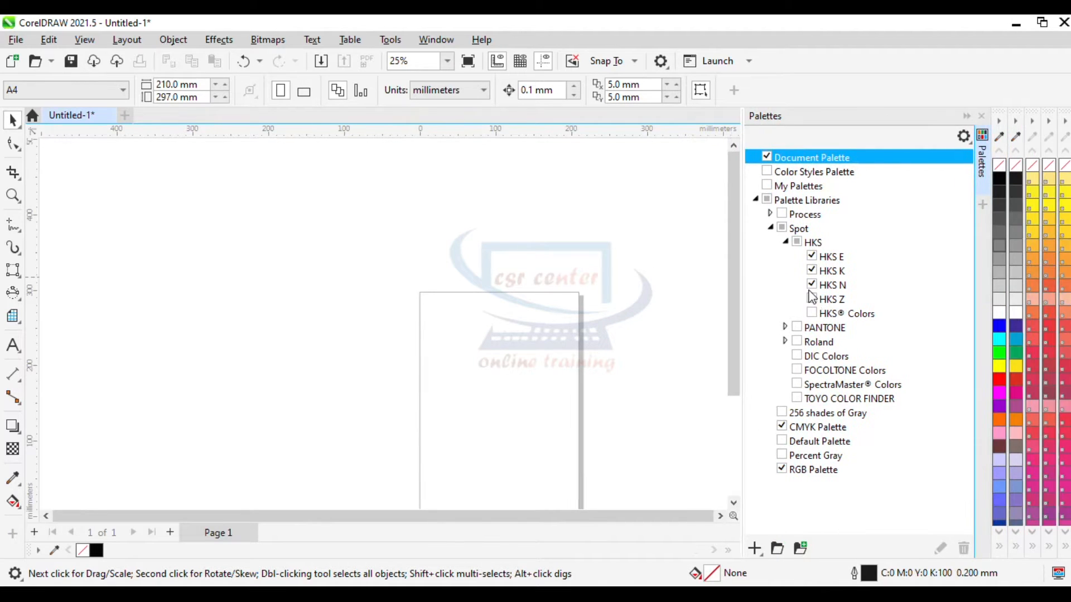
left_click(812, 286)
left_click(829, 272)
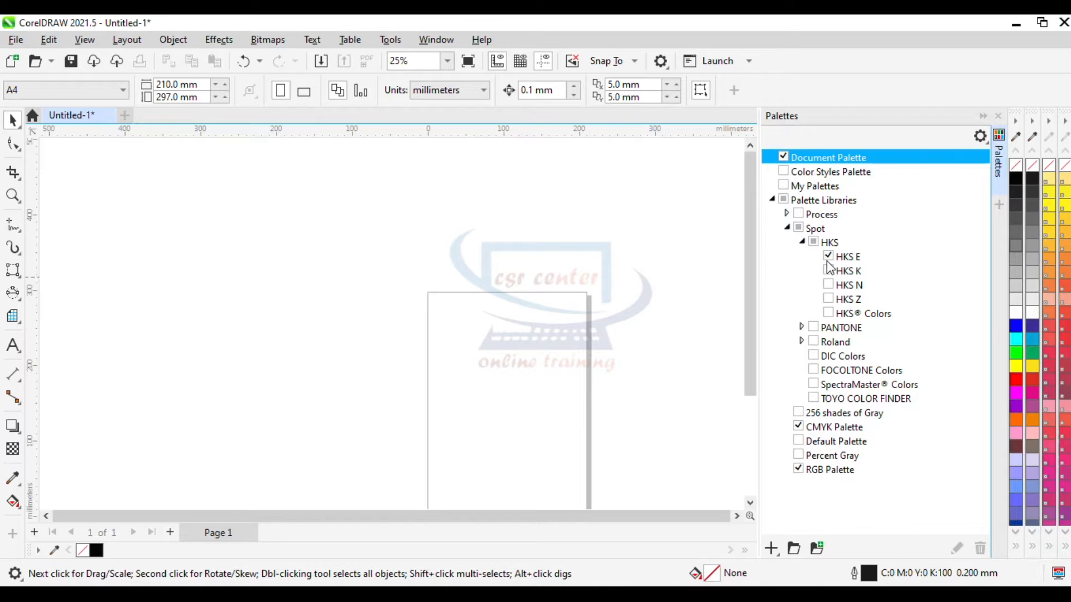
left_click(845, 258)
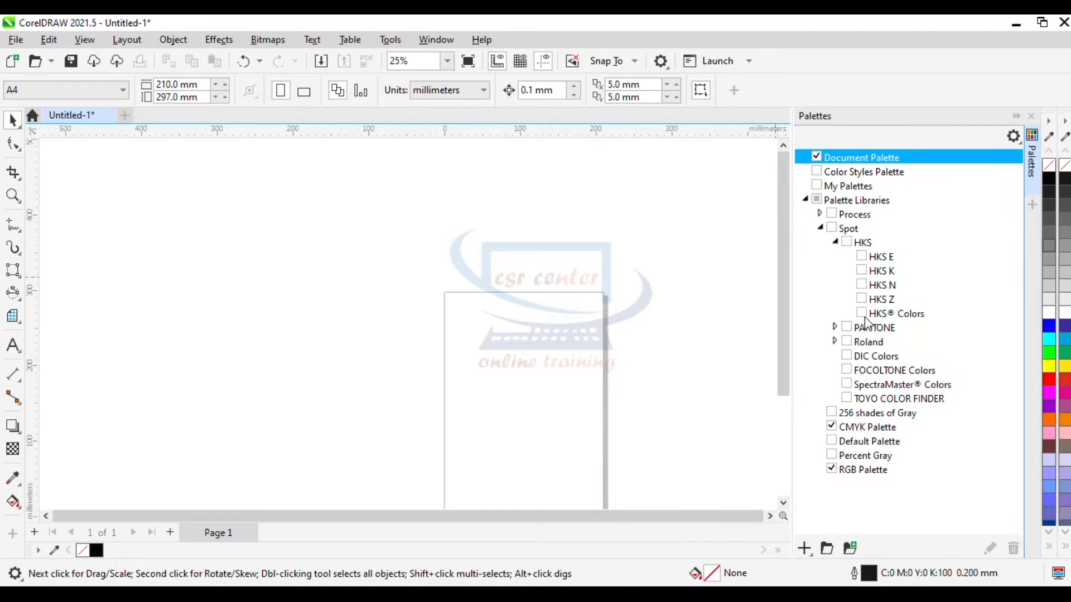
left_click(861, 315)
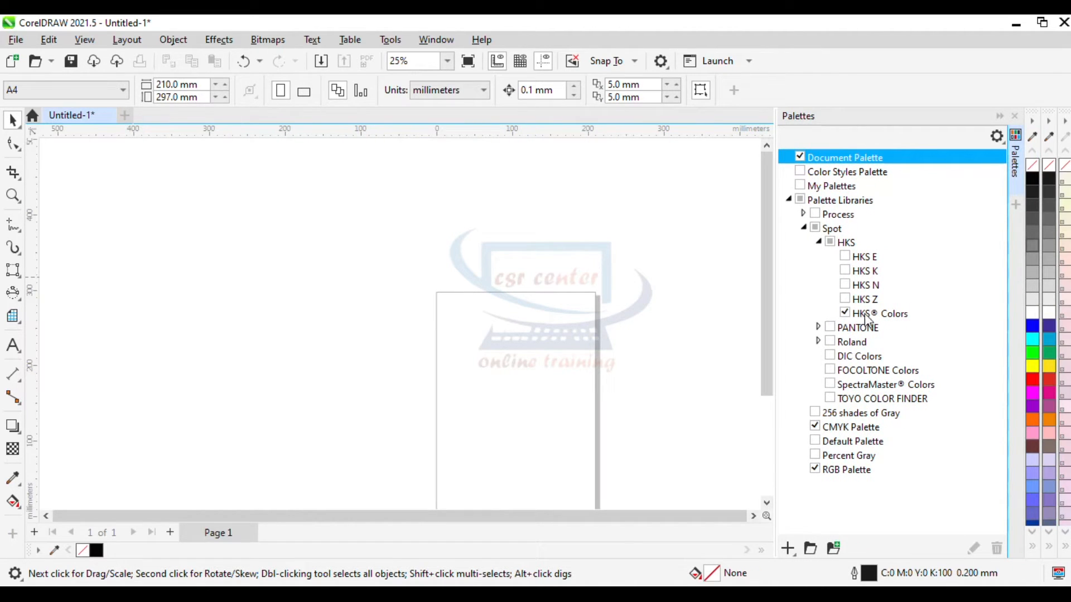
left_click(845, 313)
Browse the PANTONE and PANTONE+ spot palette lists, then close the Palettes docker
left_click(835, 328)
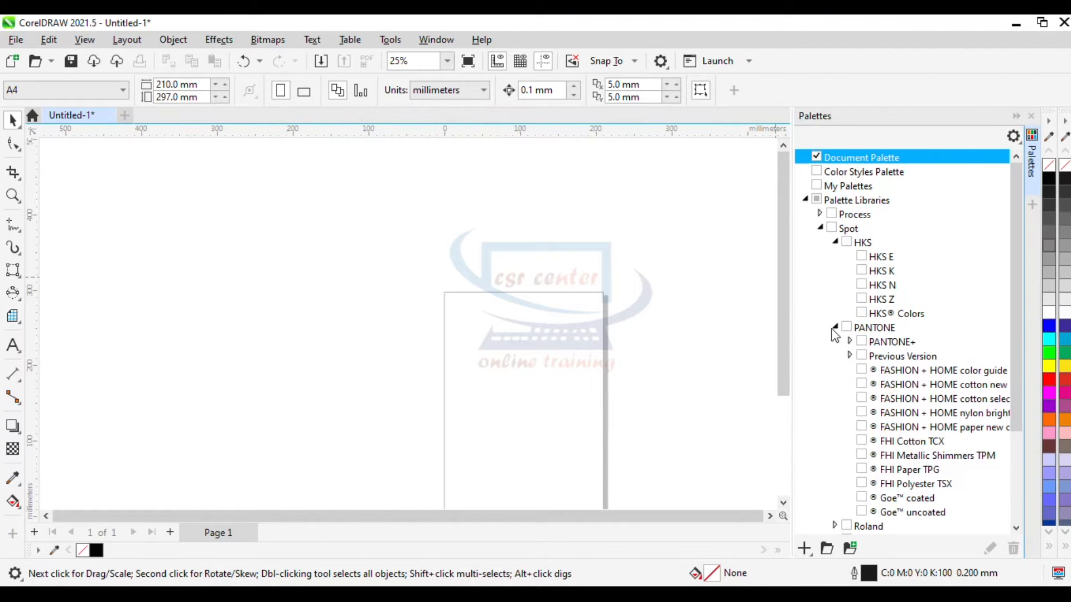
left_click(850, 341)
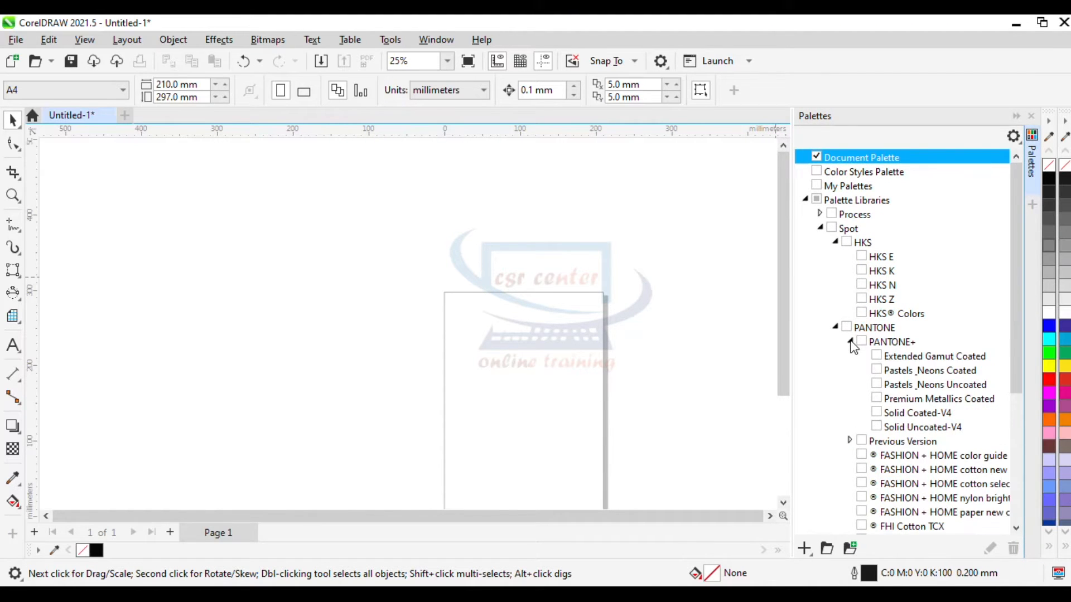
scroll(911, 400, "down", 2)
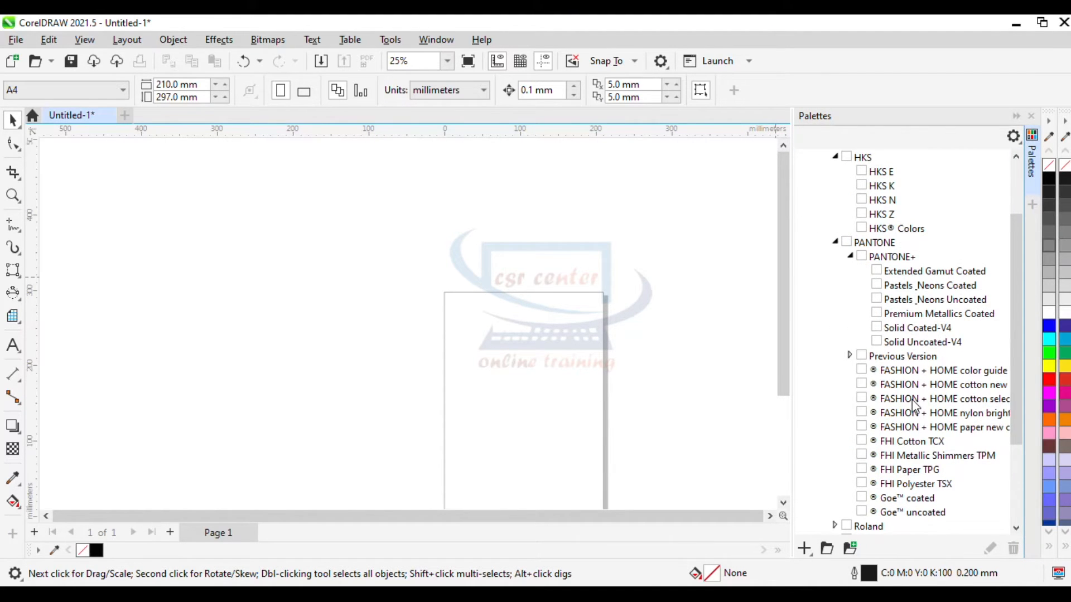
left_click(862, 373)
left_click(844, 370)
scroll(883, 318, "up", 2)
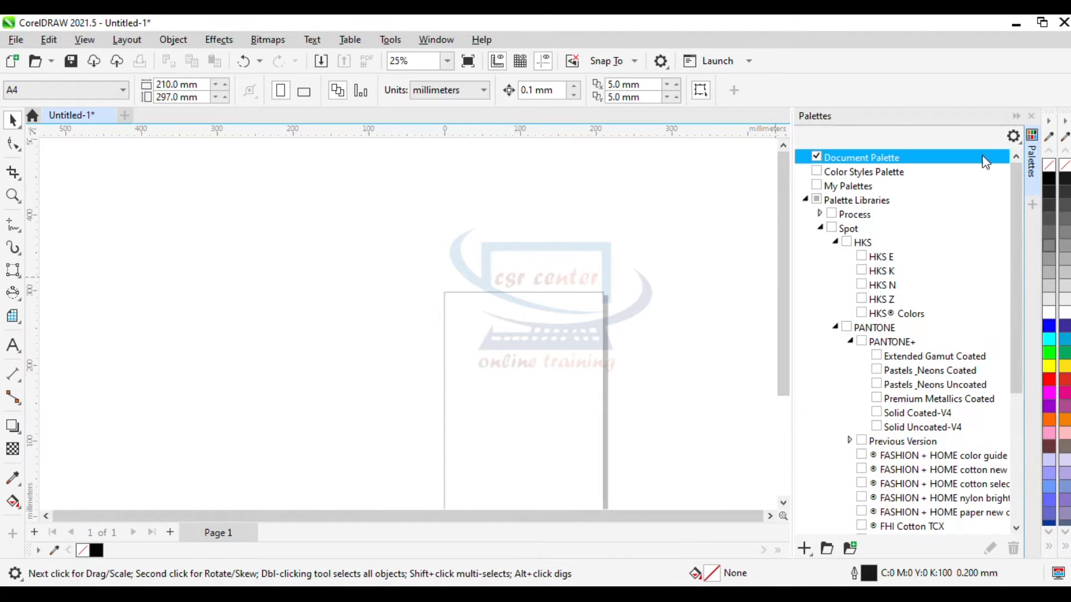
left_click(1030, 116)
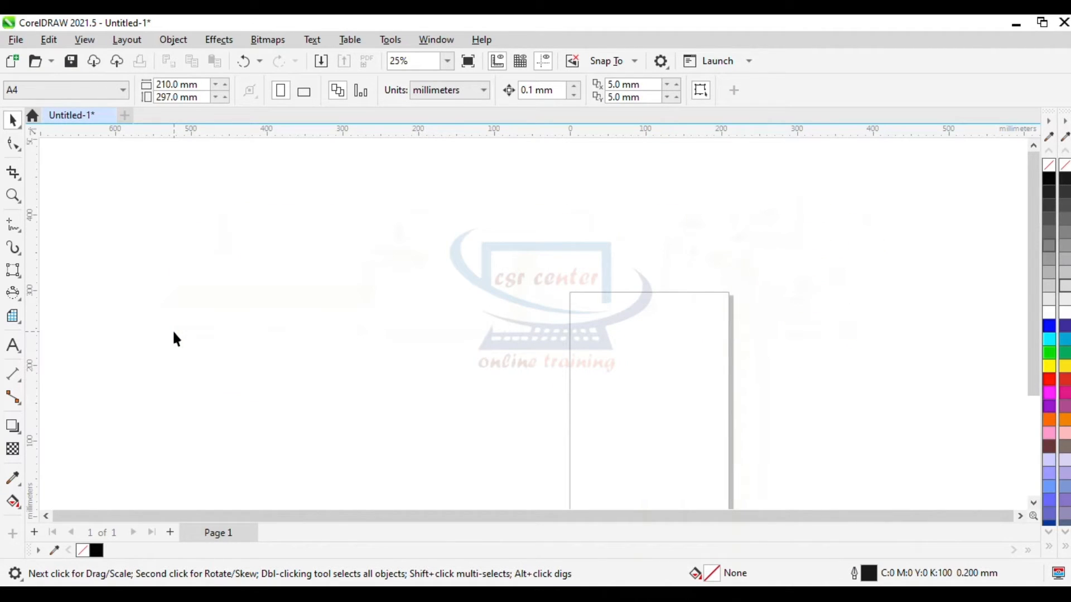
Draw a rectangle about 415 mm wide and 248 mm high beside the page, overlapping none of it
left_click(19, 281)
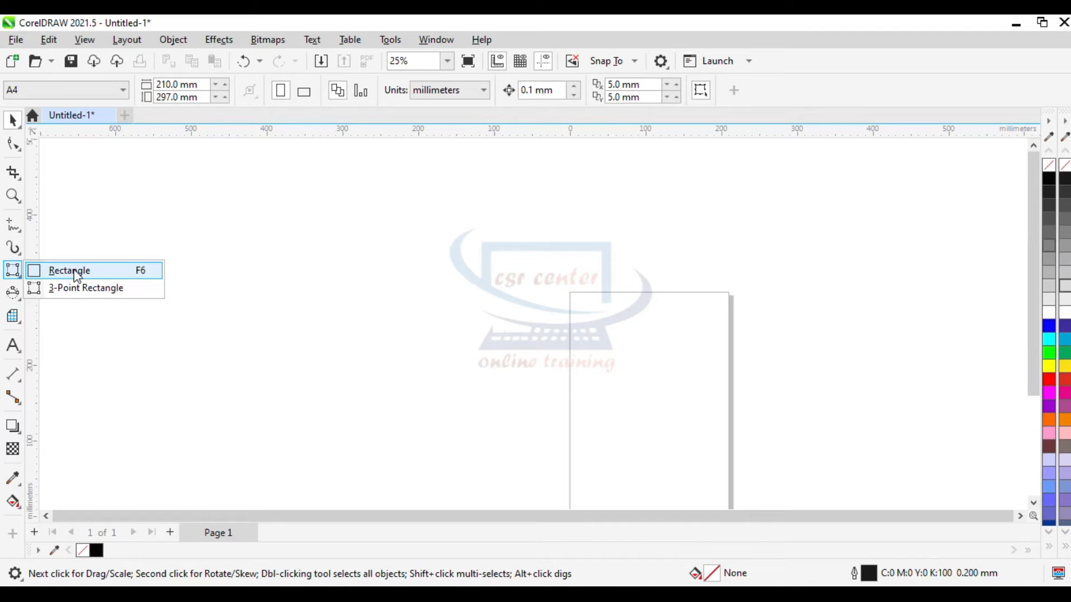
left_click(155, 273)
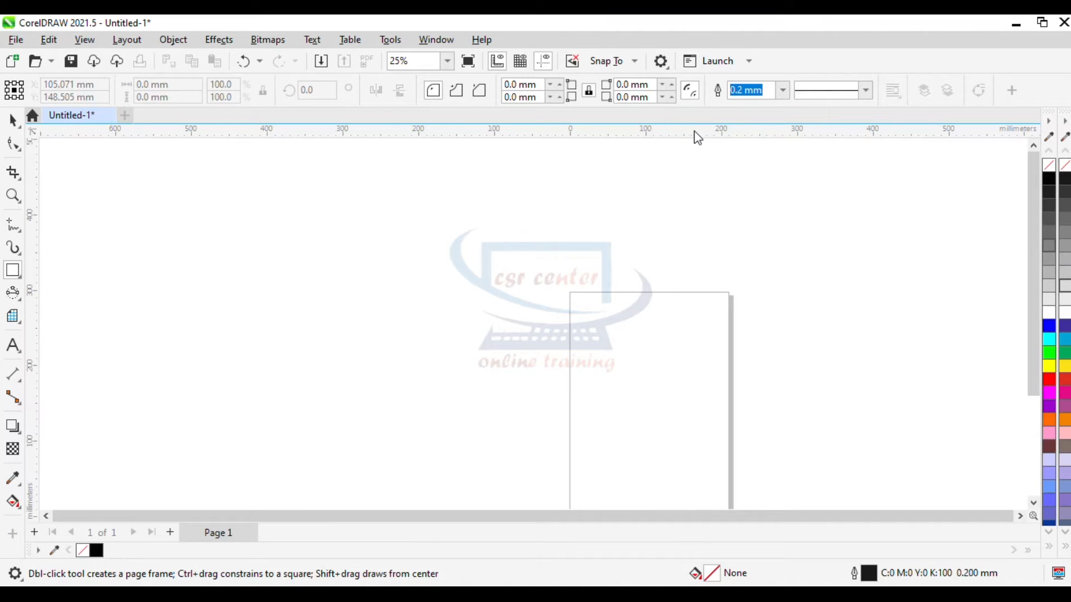
left_click(783, 90)
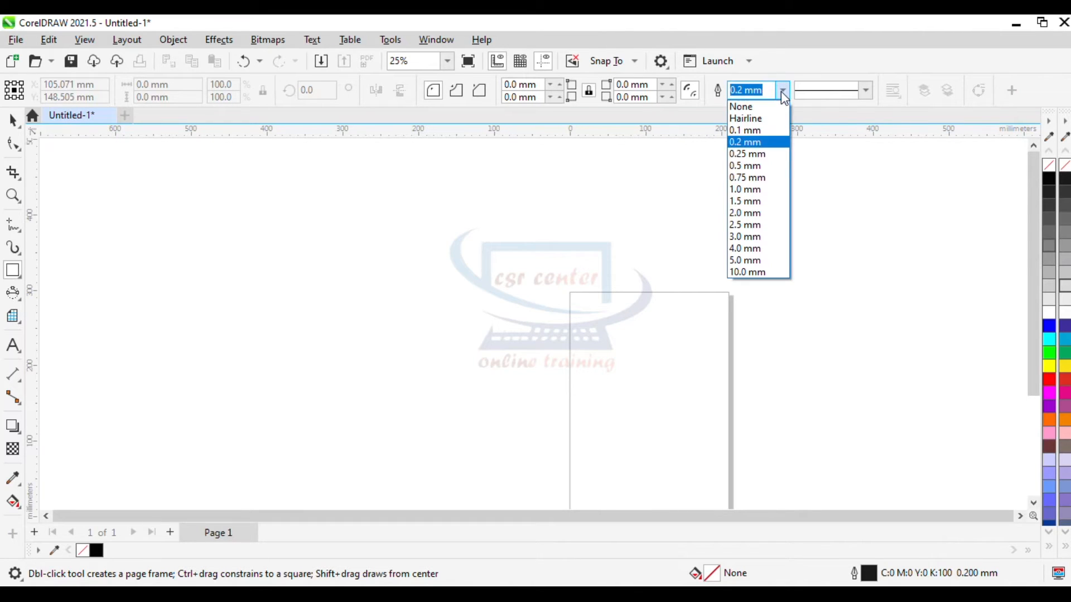
left_click(784, 92)
left_click(865, 90)
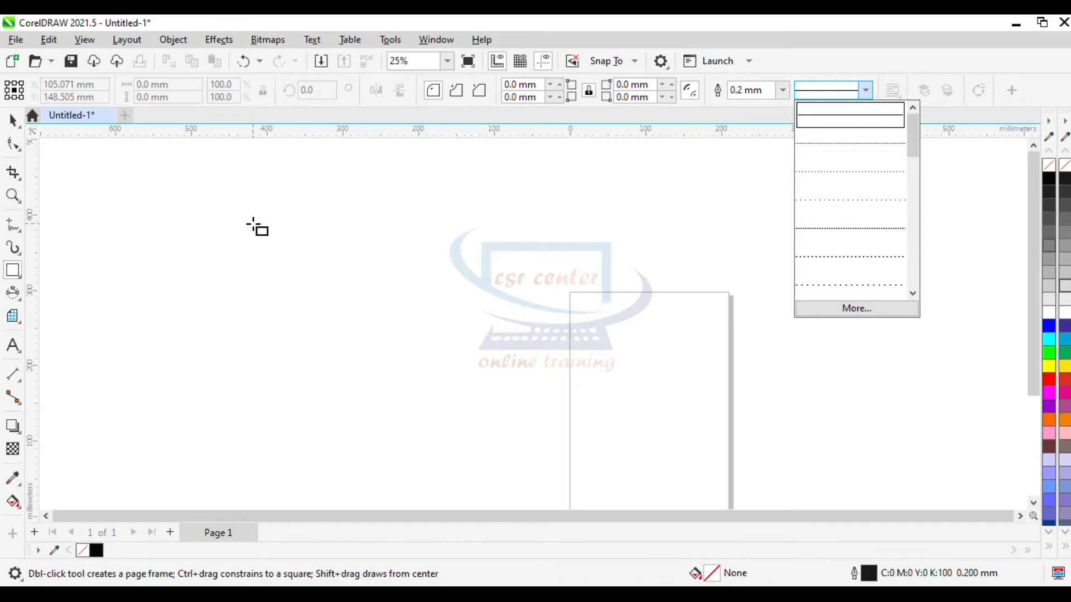
left_click(315, 215)
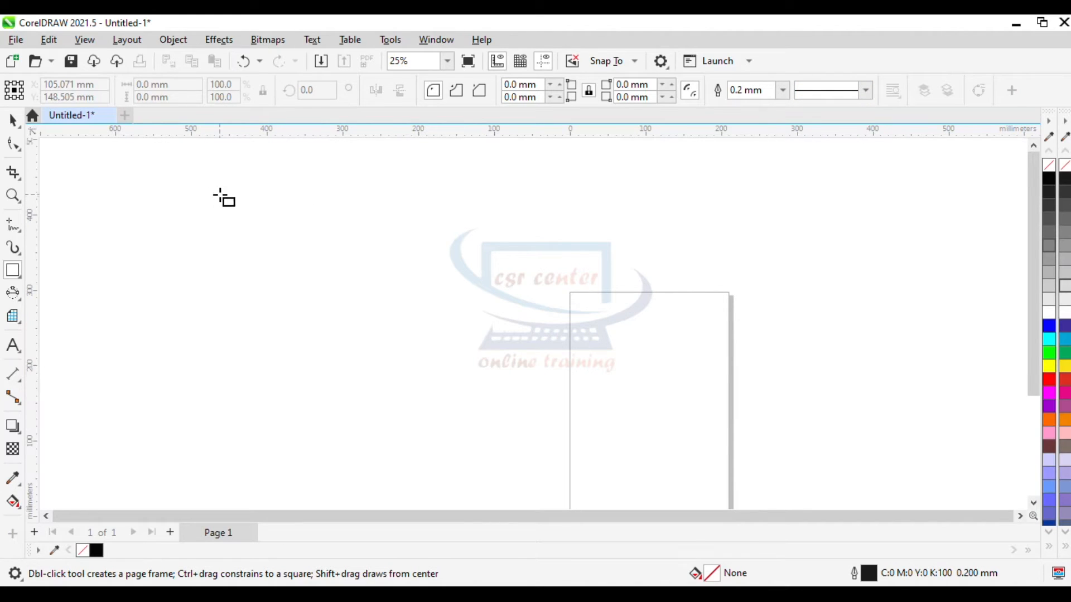
left_click_drag(235, 184, 549, 370)
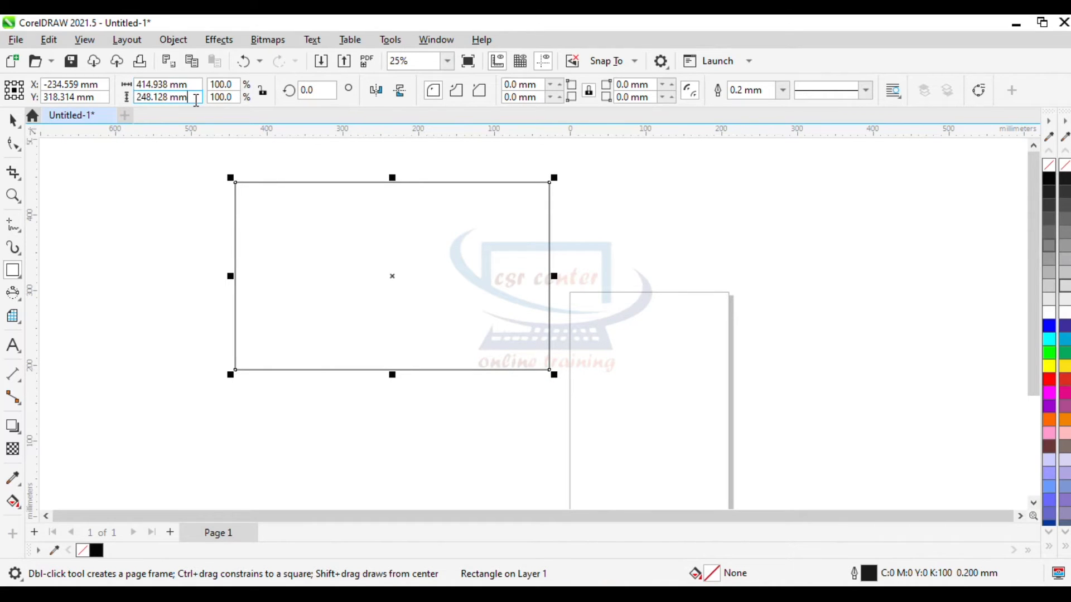
left_click(196, 100)
Rotate the rectangle clockwise around its center to about 345.7 degrees, then delete it
left_click(392, 276)
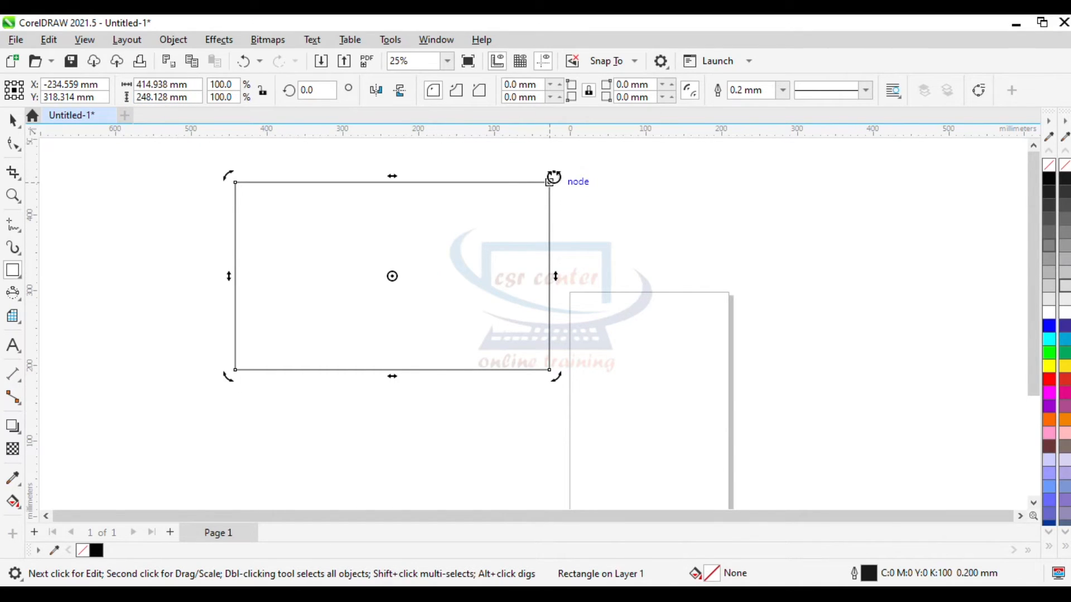
left_click_drag(557, 175, 565, 211)
left_click_drag(568, 224, 568, 224)
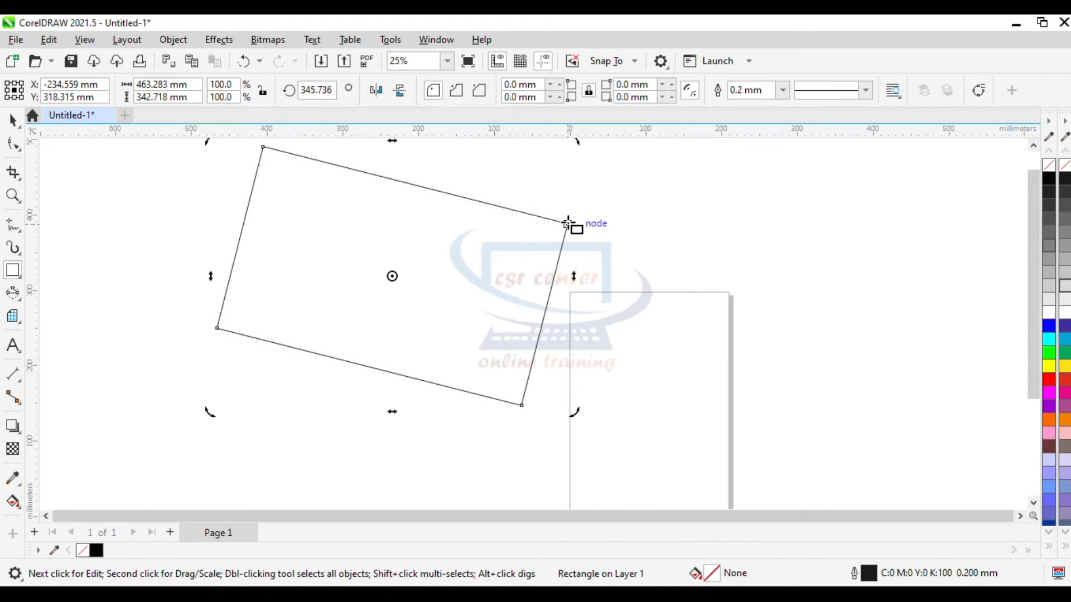
scroll(456, 246, "down", 1)
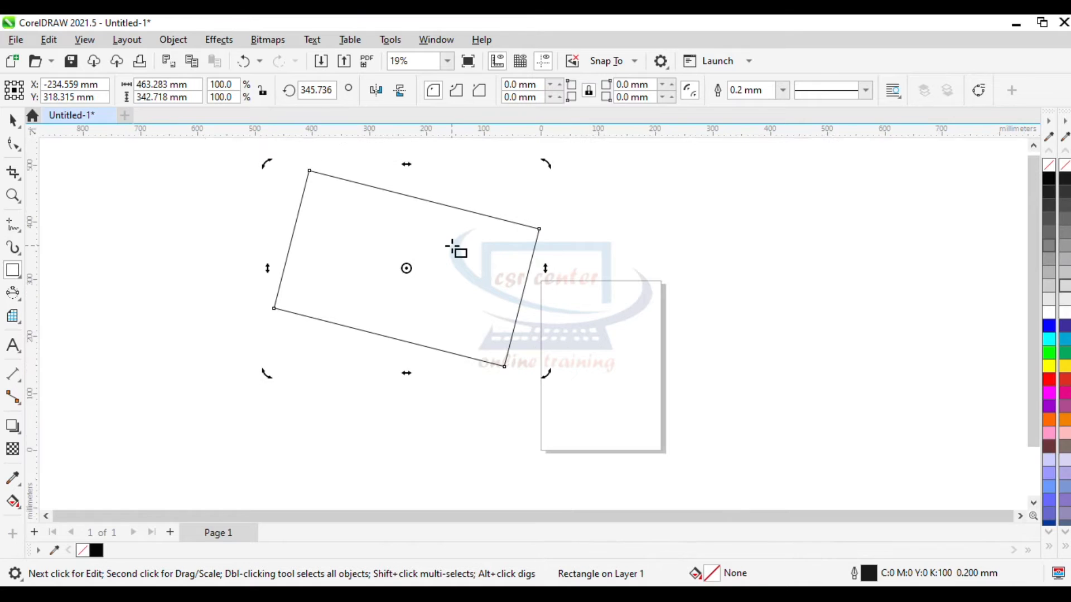
left_click(406, 269)
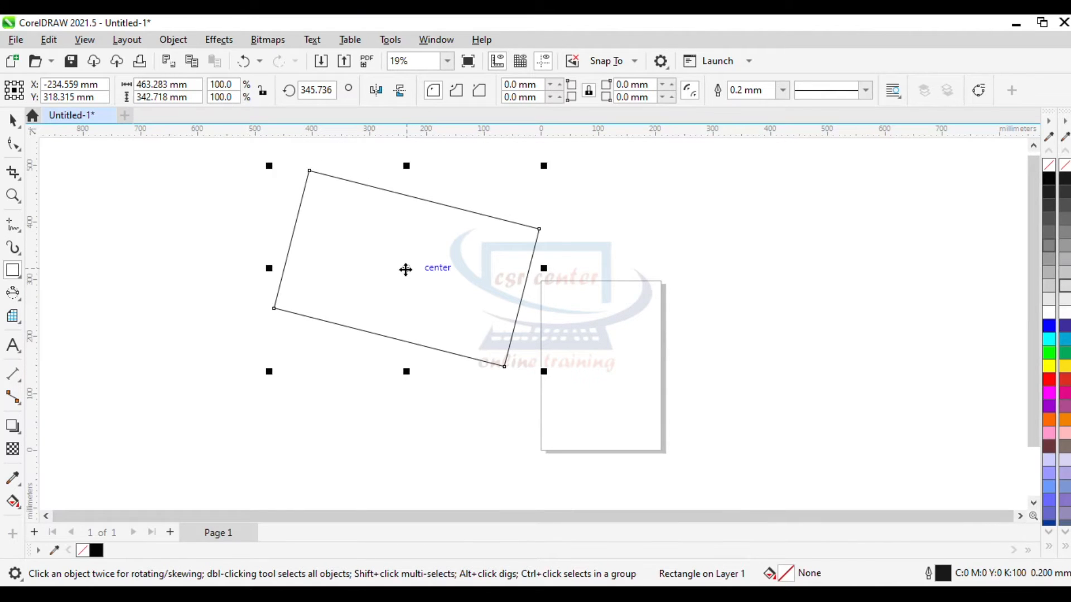
key("Delete")
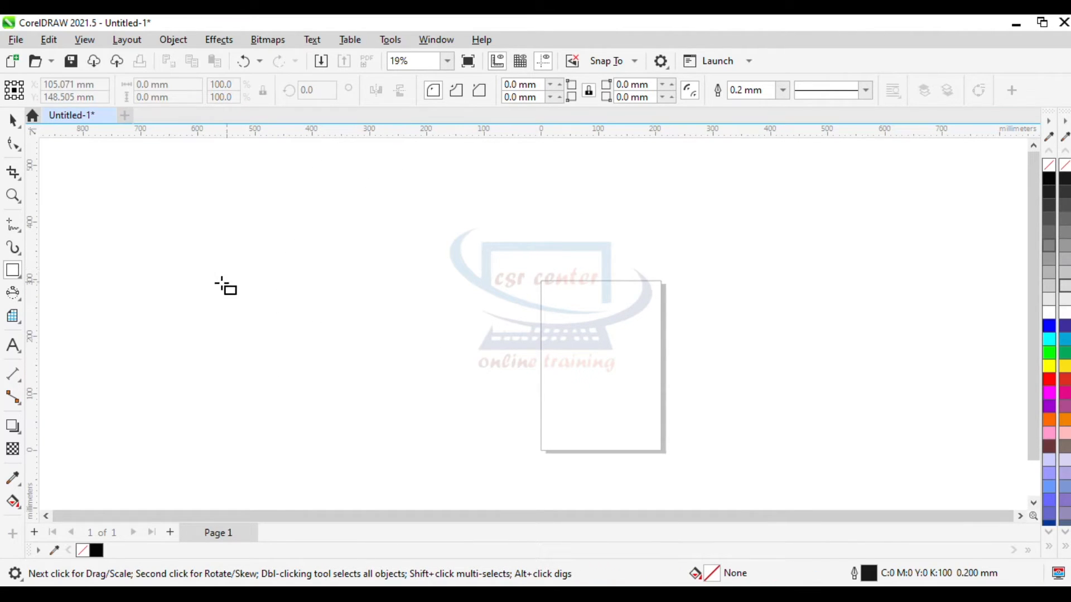
Set the document's measurement units to feet
left_click(13, 120)
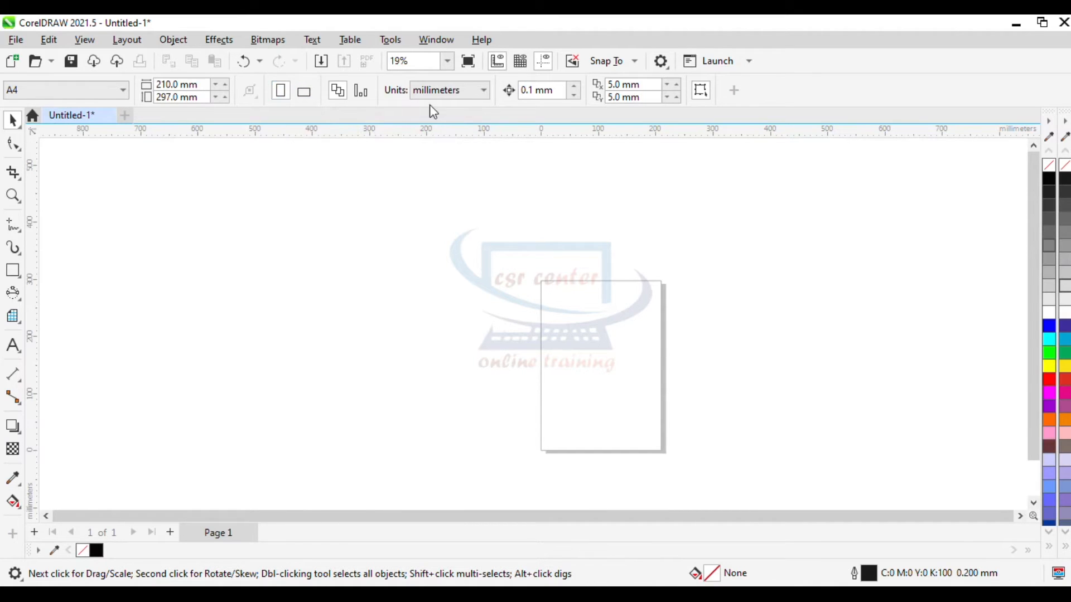
left_click(476, 94)
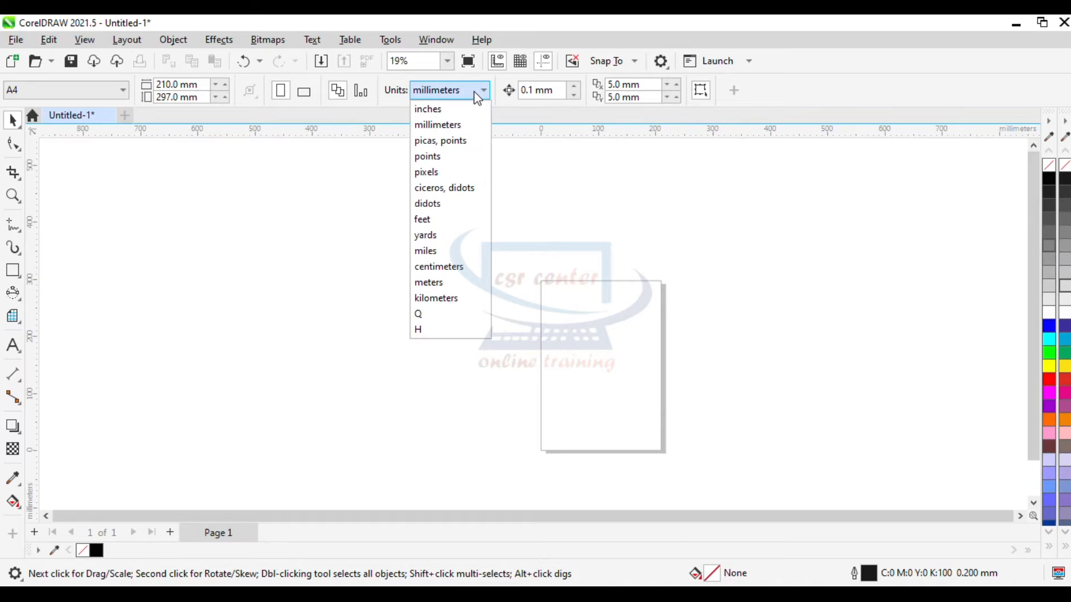
left_click(447, 223)
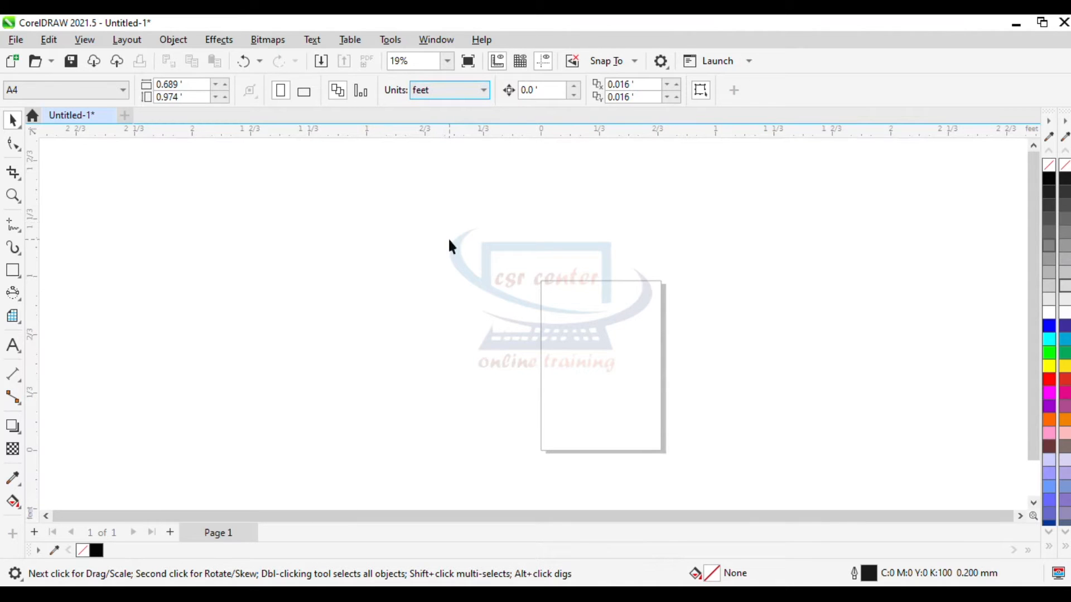
Draw a rectangle overlapping the page's upper-left corner and set its size to 5 ft wide by 4 ft high
left_click(12, 271)
mouse_move(322, 197)
left_mouse_down()
mouse_move(438, 312)
mouse_move(601, 315)
left_mouse_up()
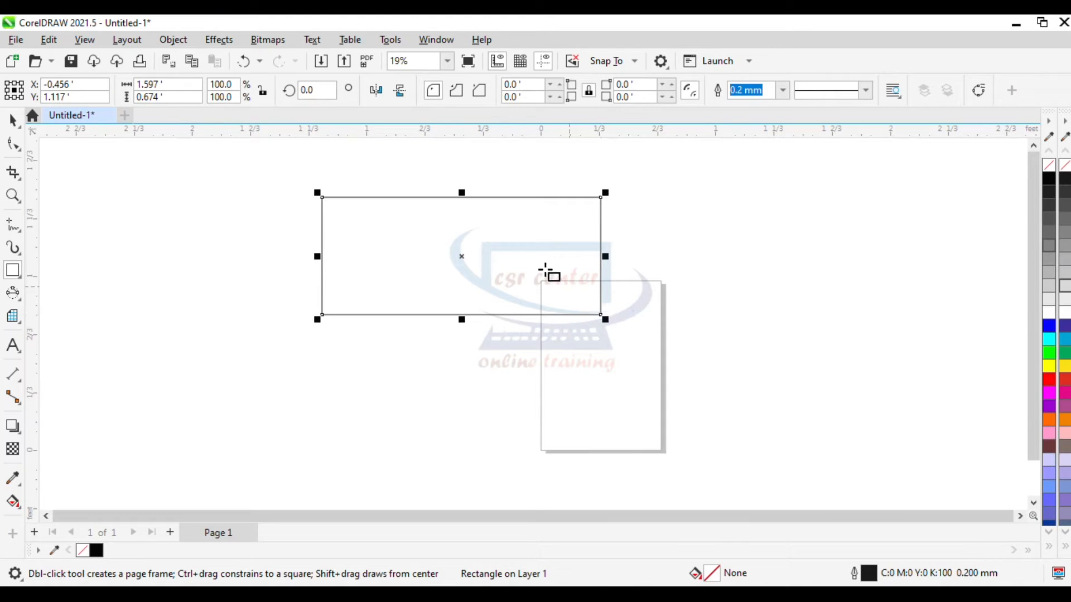
left_click(170, 85)
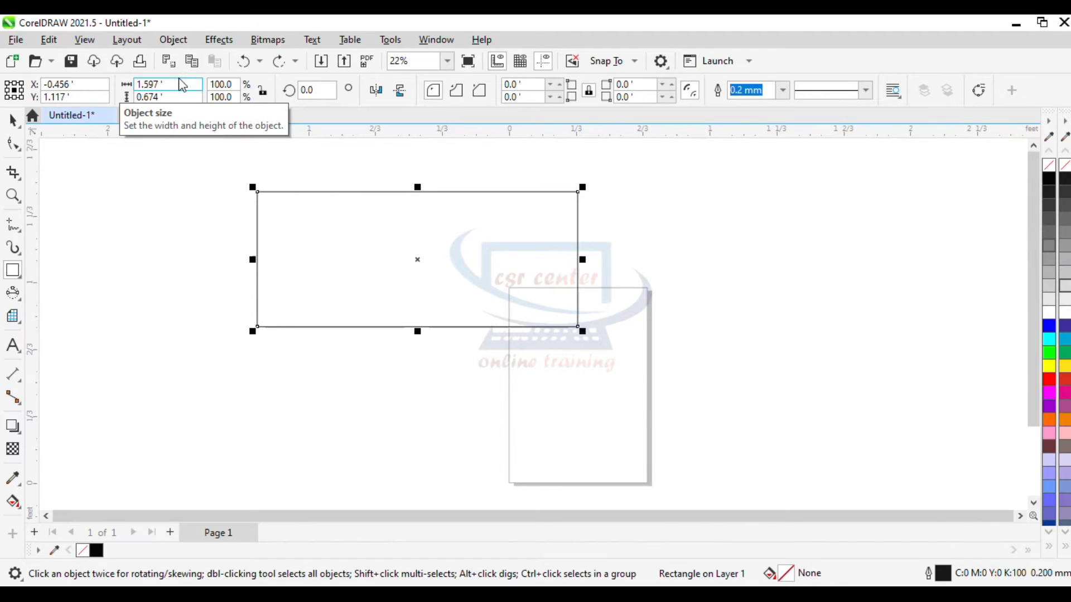
left_click_drag(178, 83, 115, 87)
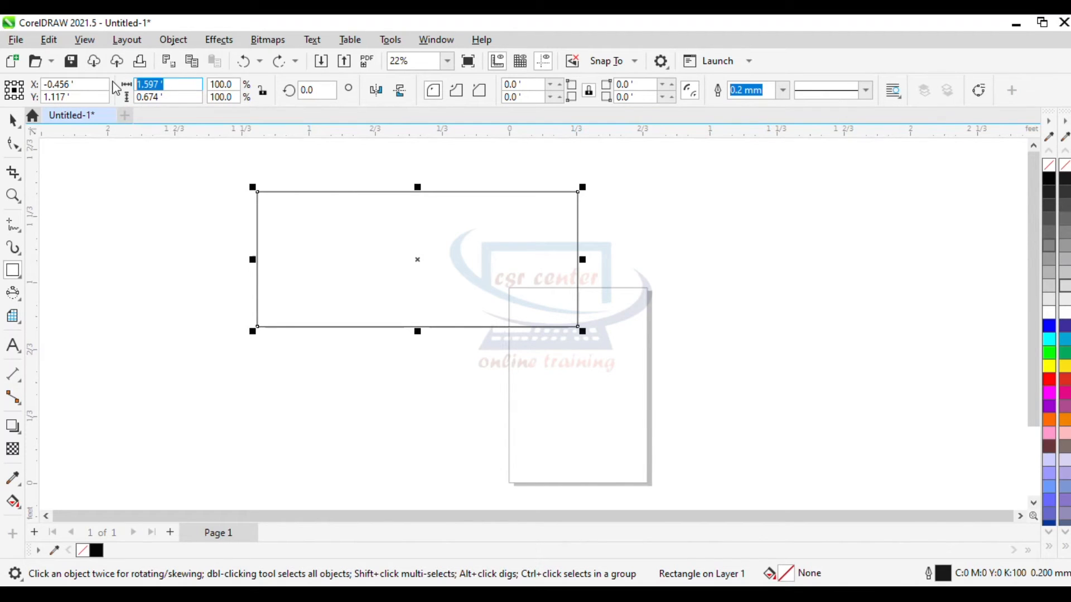
type("5")
left_click_drag(184, 96, 124, 96)
type("4")
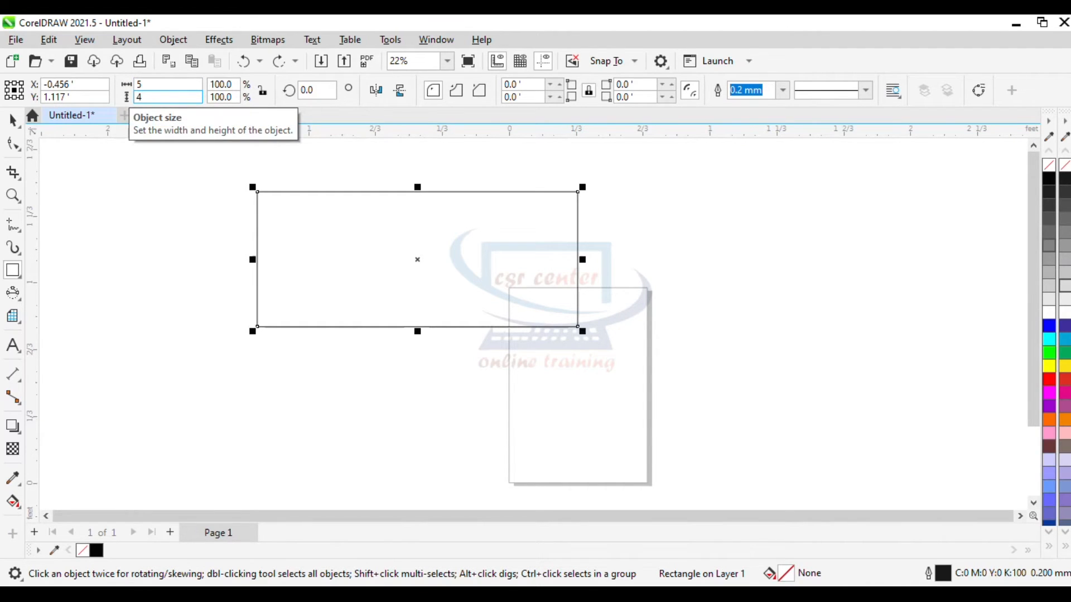
key("Return")
scroll(742, 338, "down", 4)
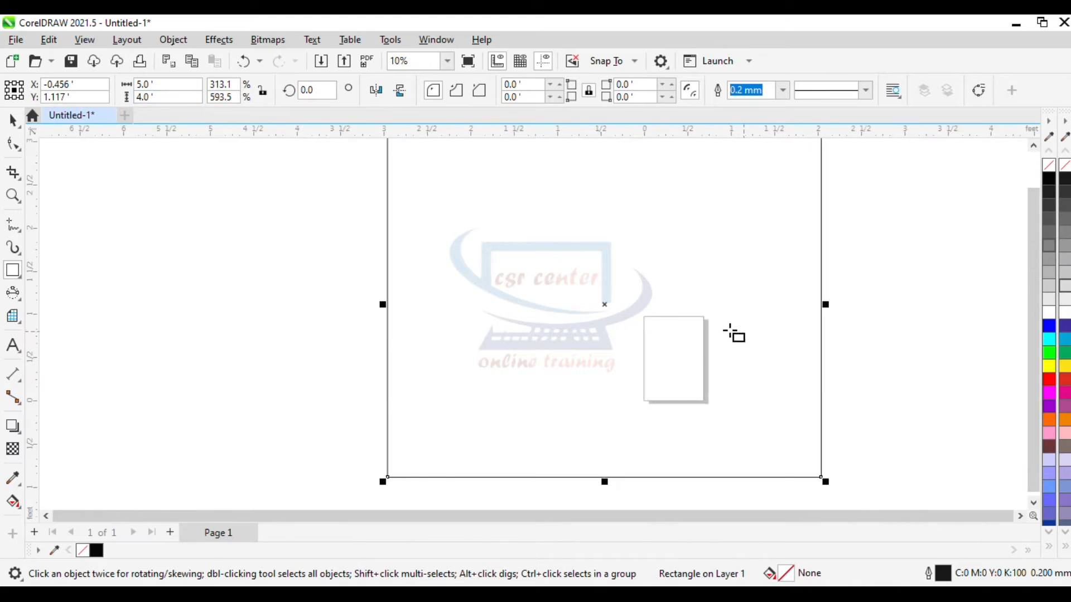
Move the 5 by 4 ft rectangle left so its center sits at about X -2.3 ft, Y 1.02 ft, and clear the selection
mouse_move(636, 311)
left_mouse_down()
mouse_move(569, 333)
mouse_move(514, 317)
left_mouse_up()
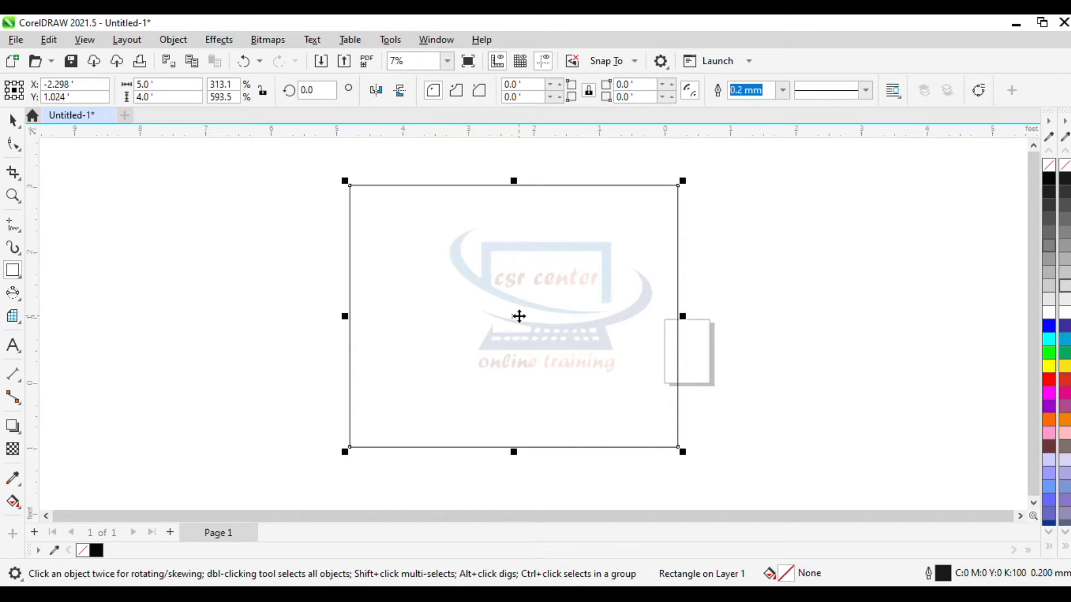
left_click(520, 316)
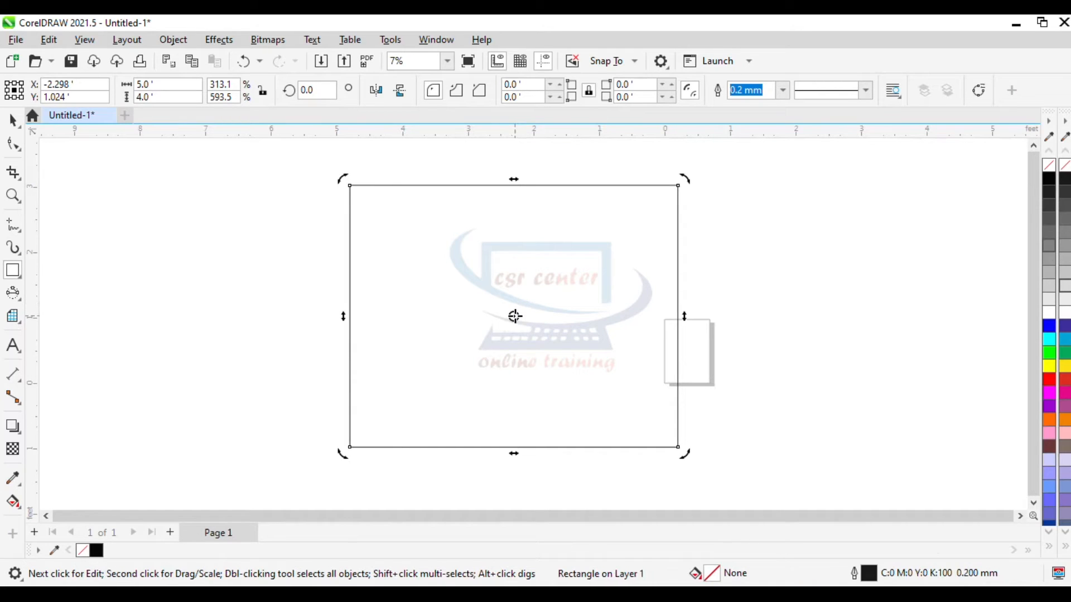
left_click(517, 317)
scroll(449, 333, "up", 15)
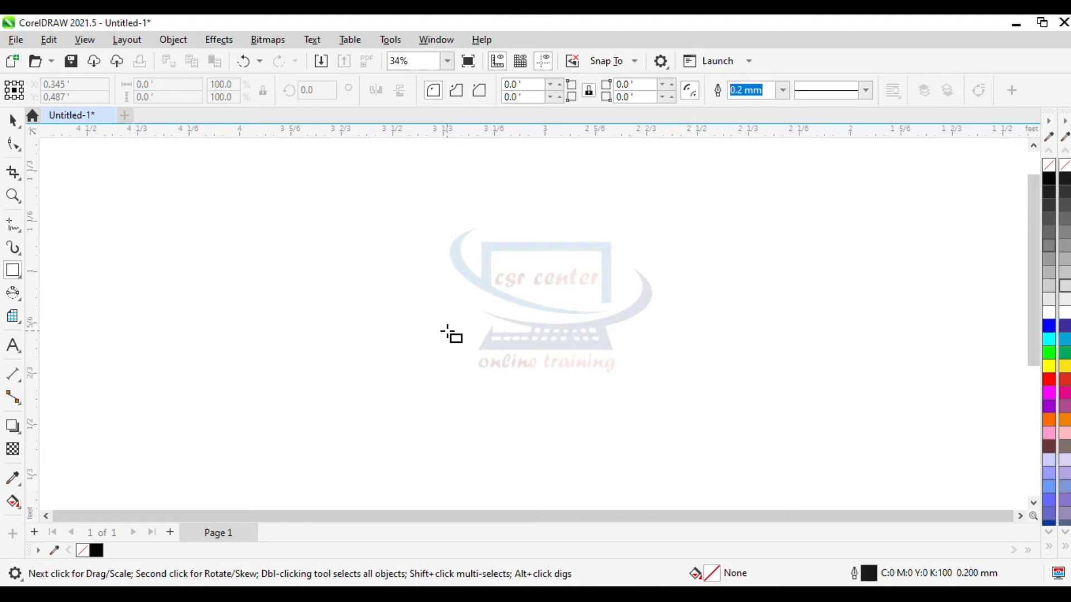
Set all corner radii to 0.4 ft and draw a rounded rectangle about 0.082 ft wide and 0.041 ft high
key("F5")
left_click(16, 272)
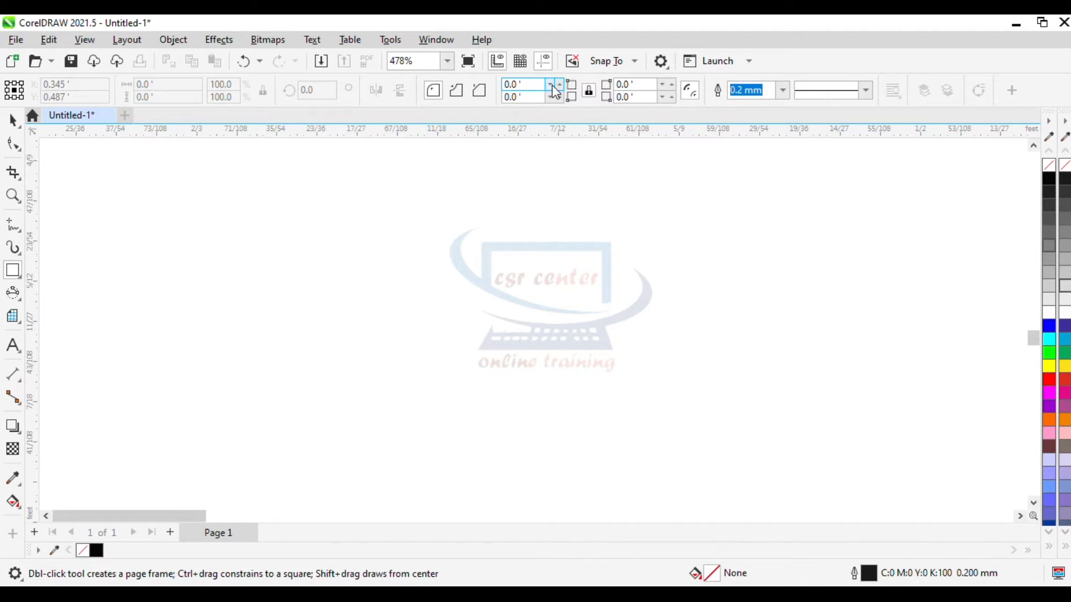
double_click(512, 84)
type("0.4")
key("Tab")
type("0.")
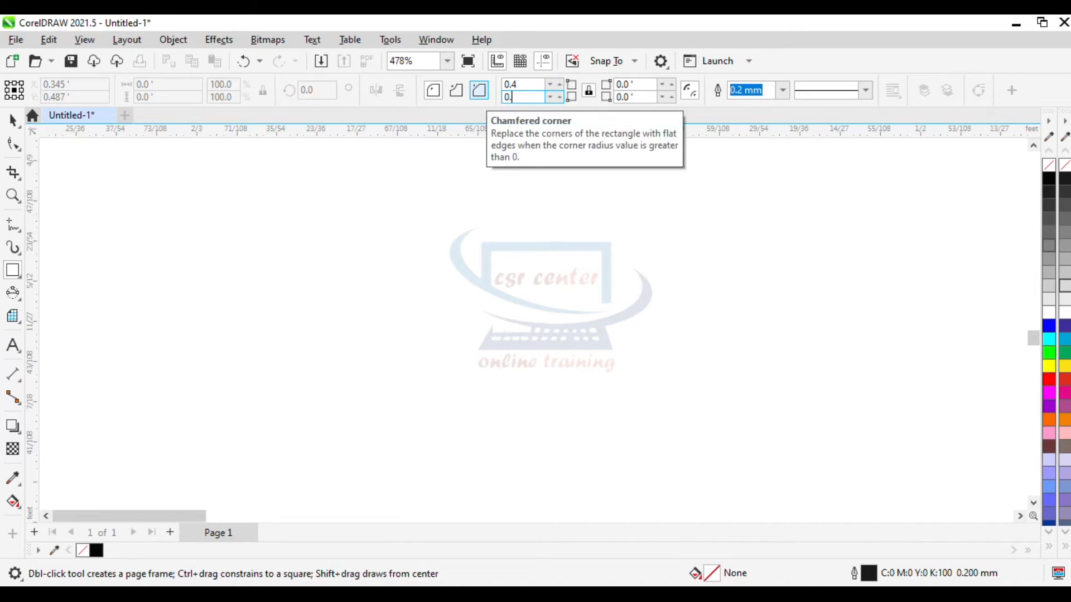
type("4")
key("Tab")
left_click(624, 85)
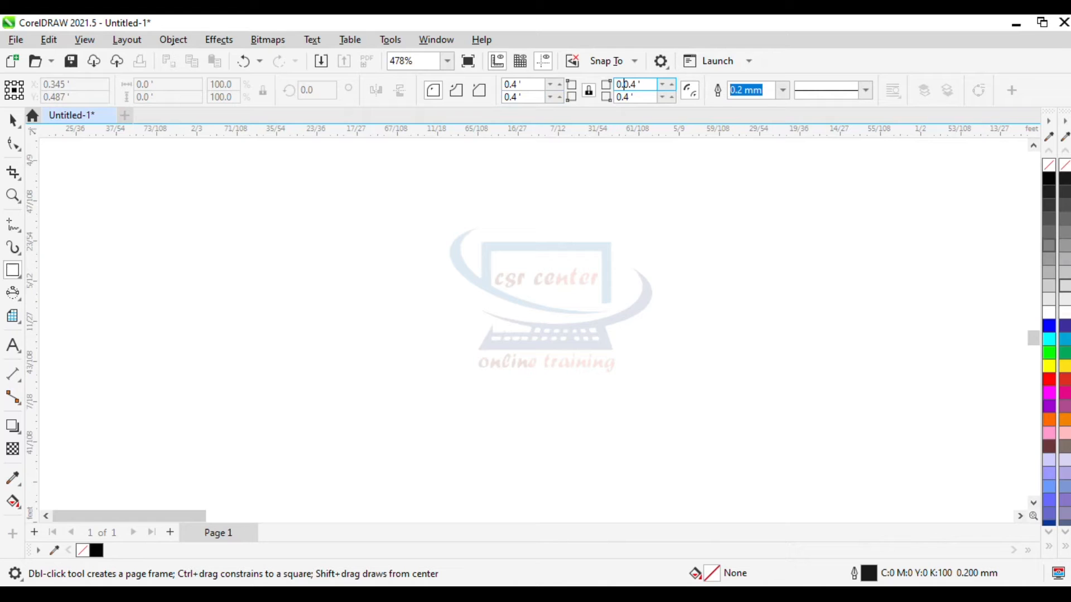
mouse_move(350, 208)
left_mouse_down()
mouse_move(392, 287)
mouse_move(581, 375)
mouse_move(696, 394)
mouse_move(743, 366)
mouse_move(710, 388)
left_mouse_up()
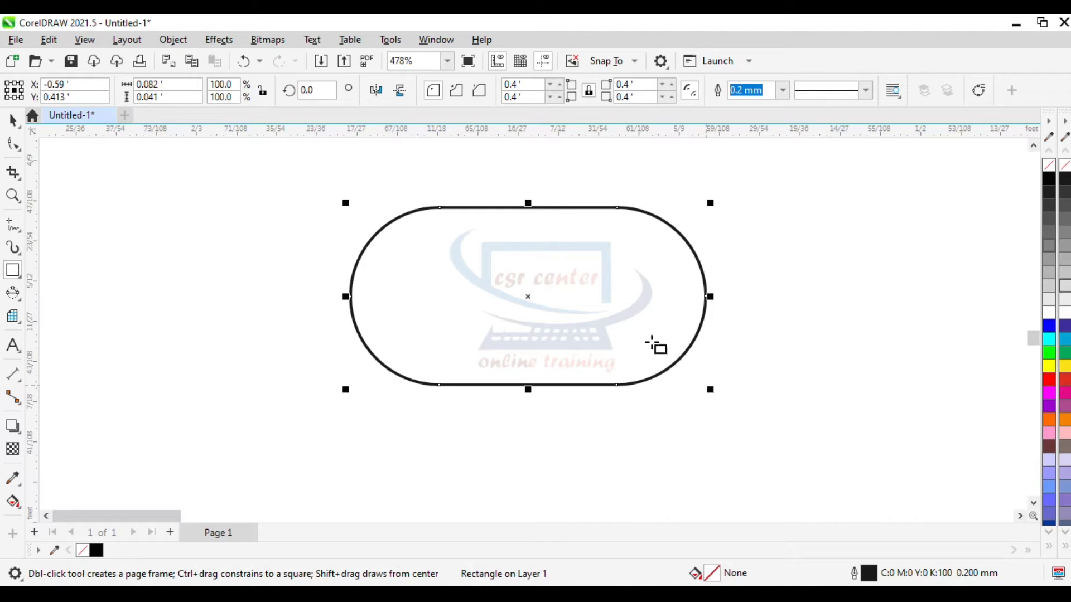
Set all corner radii to 0.1 ft and replace the shape with a rounded rectangle about 0.032 ft wide and 0.024 ft high
left_click(521, 84)
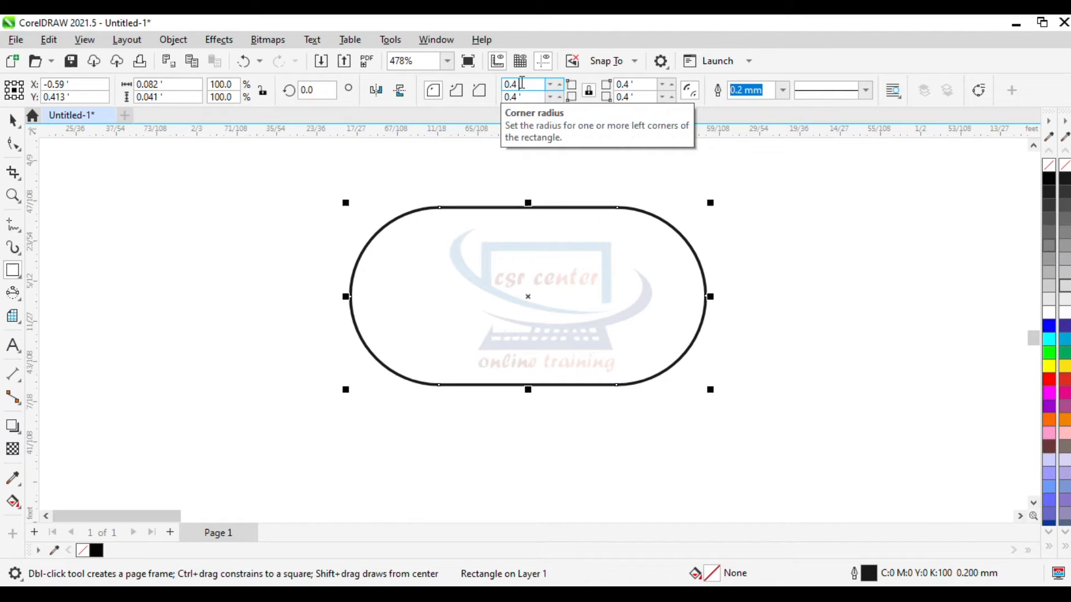
key("BackSpace")
type("1")
key("Tab")
key("End")
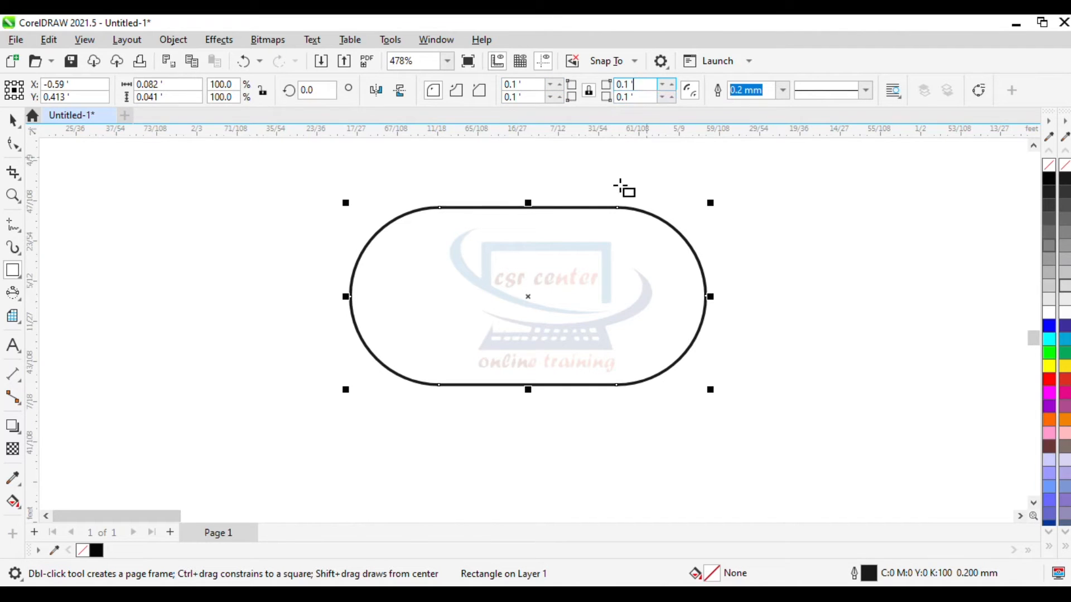
key("Return")
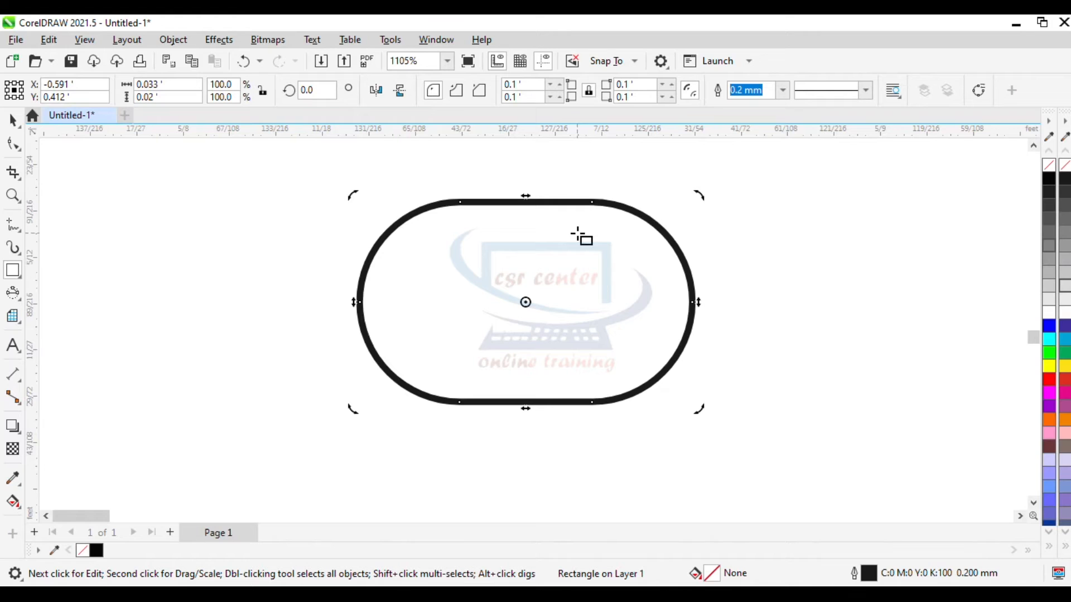
left_click(524, 301)
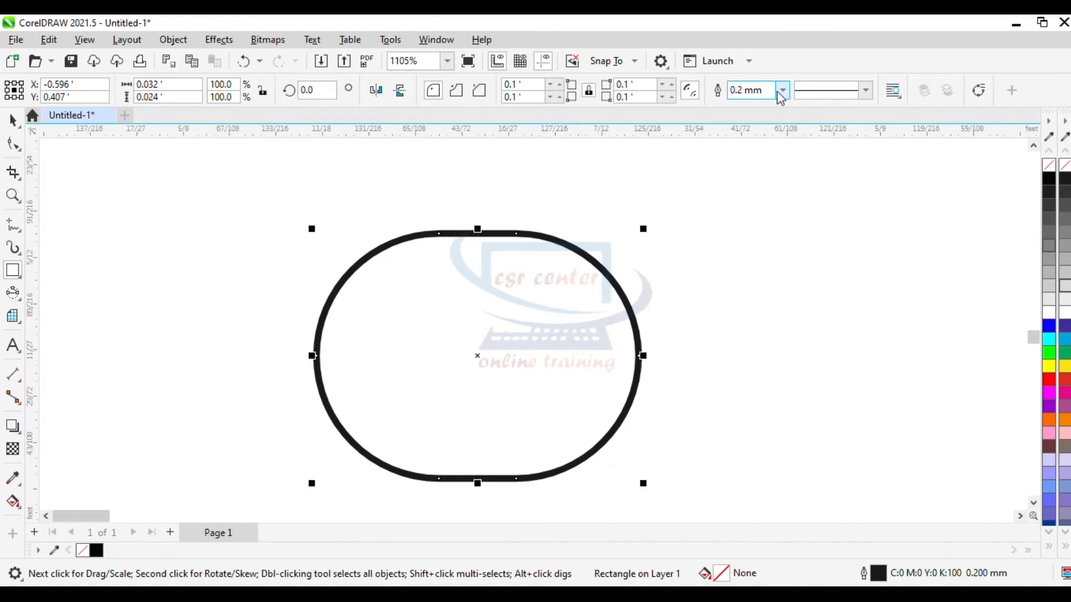
Give the rounded rectangle a 0.1 mm outline with a dotted line style
left_click(783, 90)
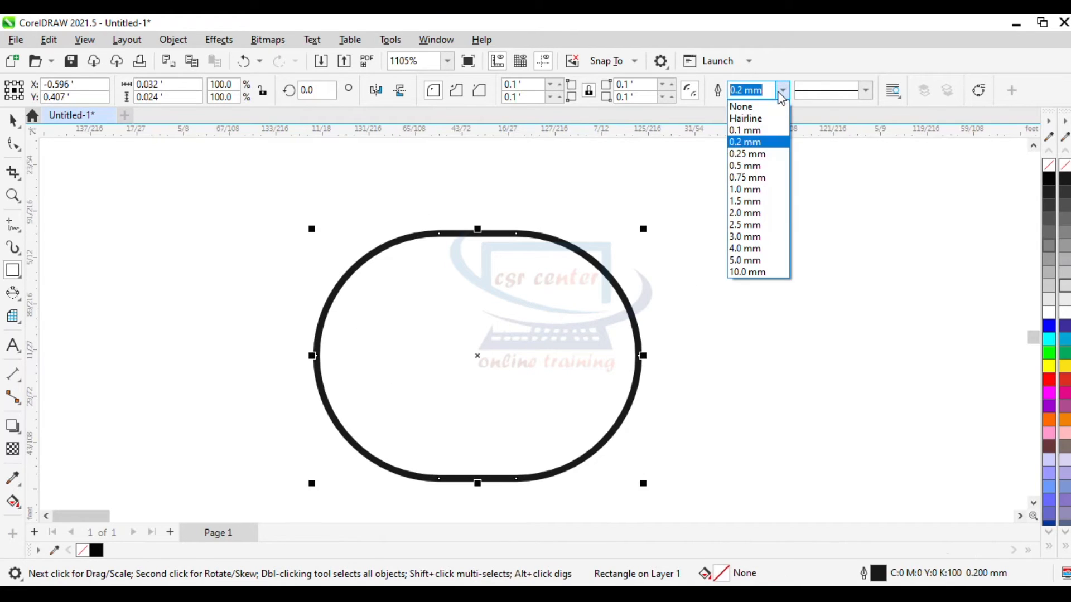
left_click(750, 132)
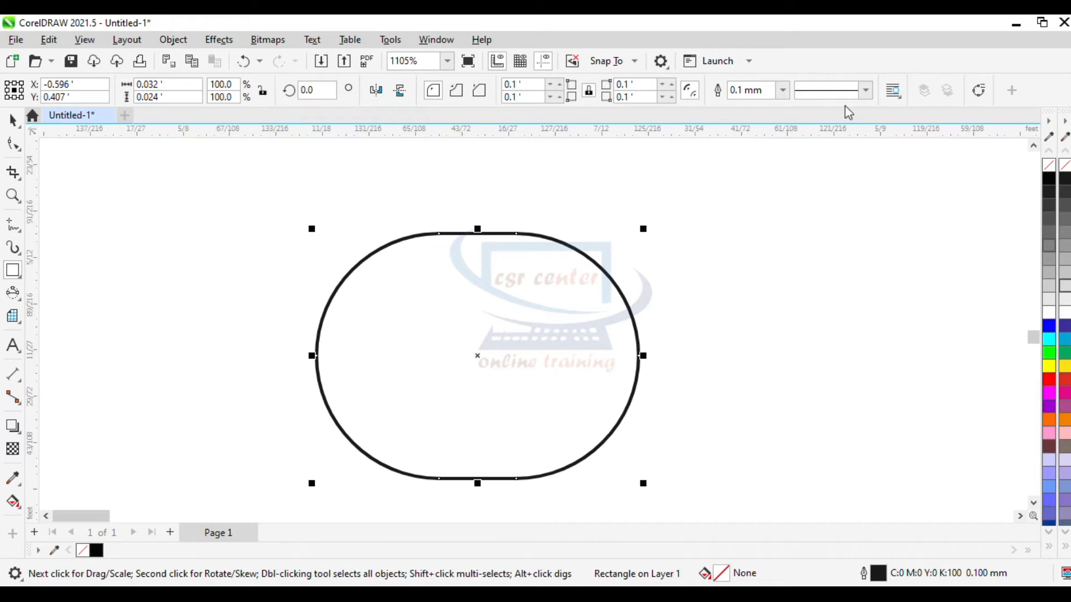
left_click(866, 91)
left_click(863, 172)
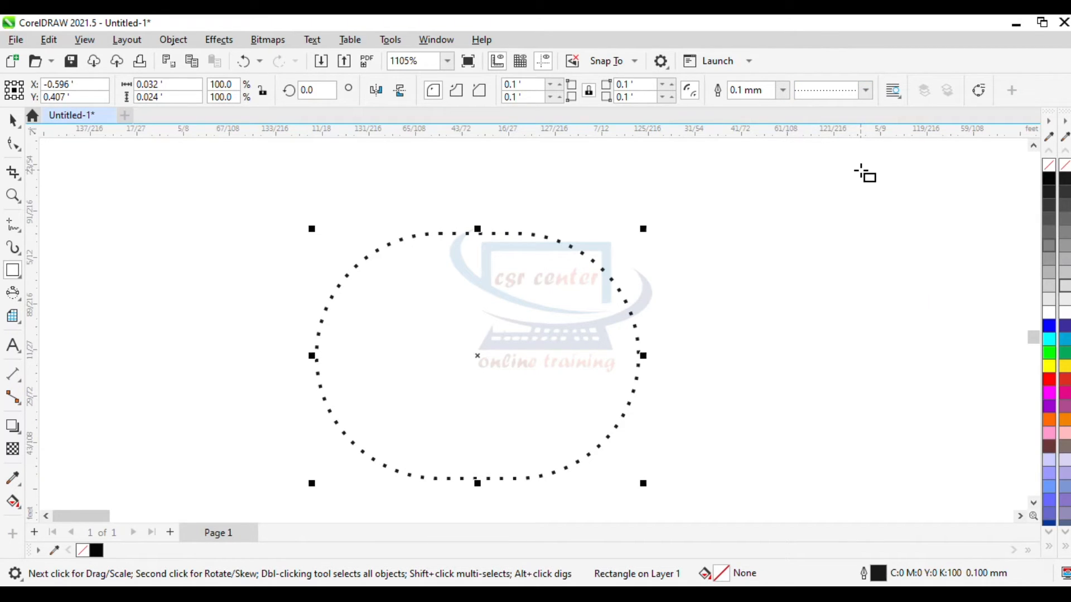
Set all four corner radii of the dotted rectangle to 0.01 ft
left_click(513, 85)
type("0")
key("Return")
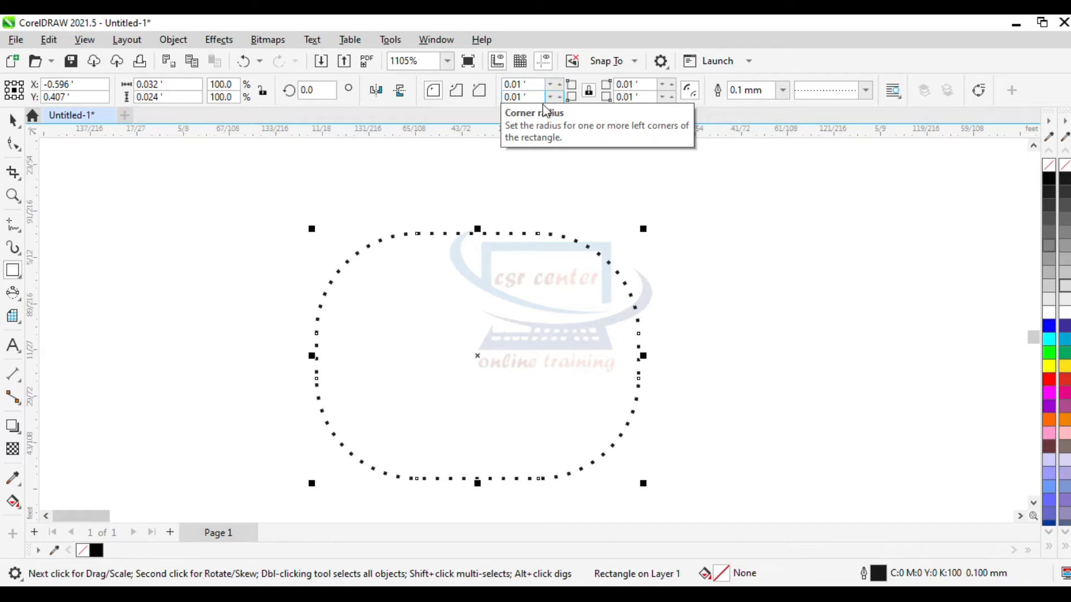
Change the rounded rectangle's outline back to a solid line, then delete the shape
left_click(862, 96)
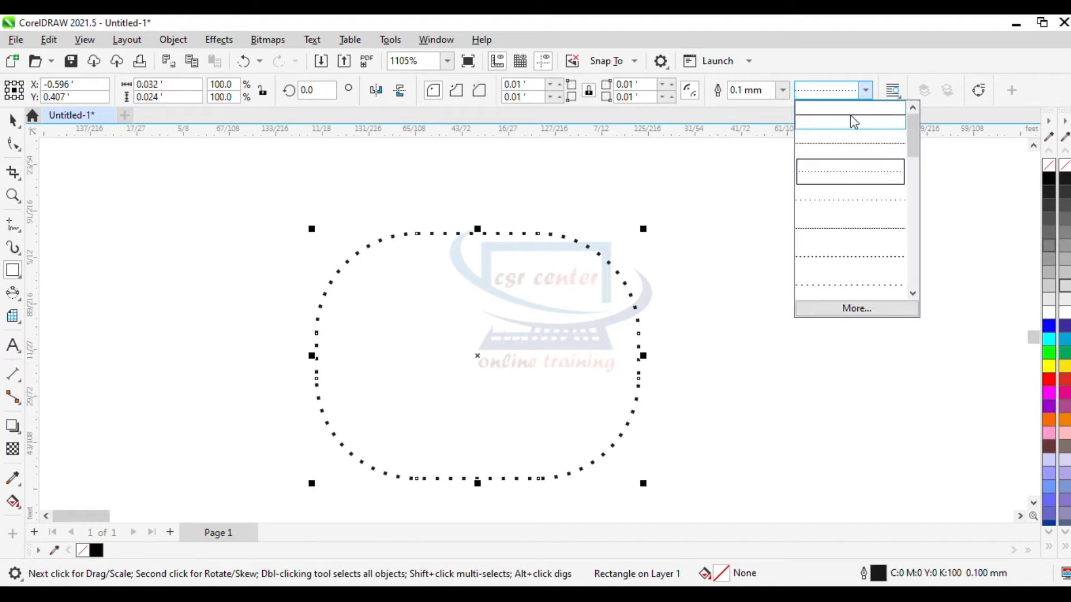
left_click(847, 121)
left_click(865, 90)
left_click(836, 115)
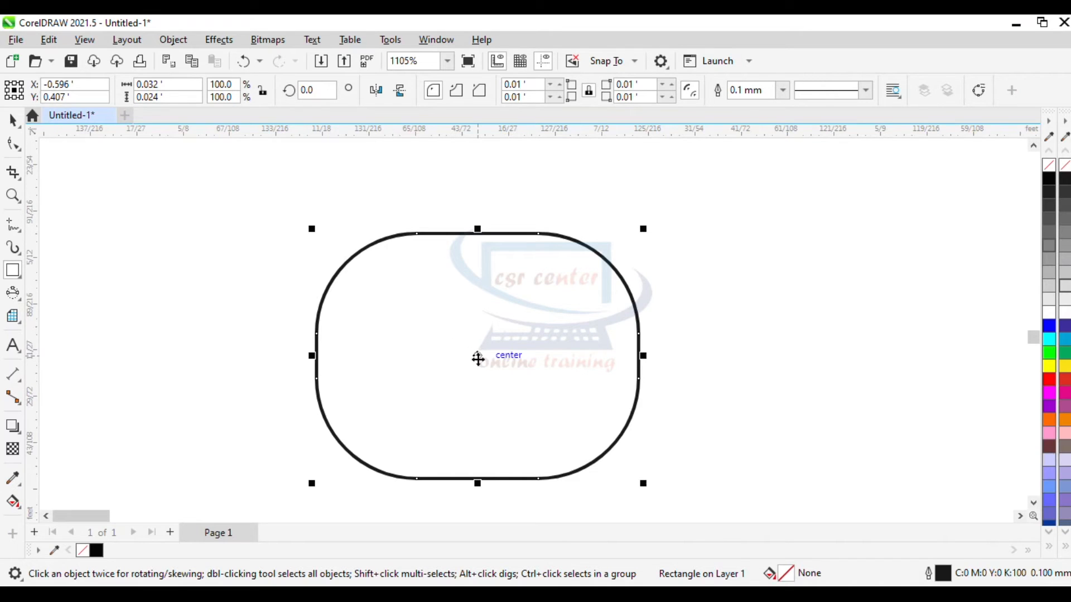
key("Delete")
Reset all corner radii to 0 ft and draw a thin rectangle about 0.03 ft wide and 0.004 ft high
left_click(538, 84)
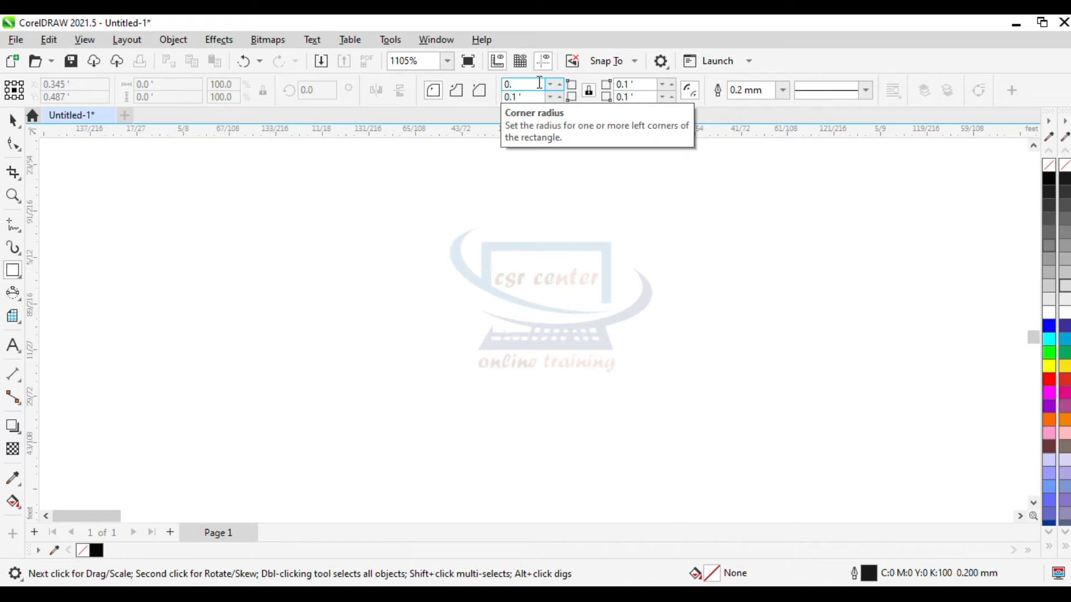
type("0")
key("Return")
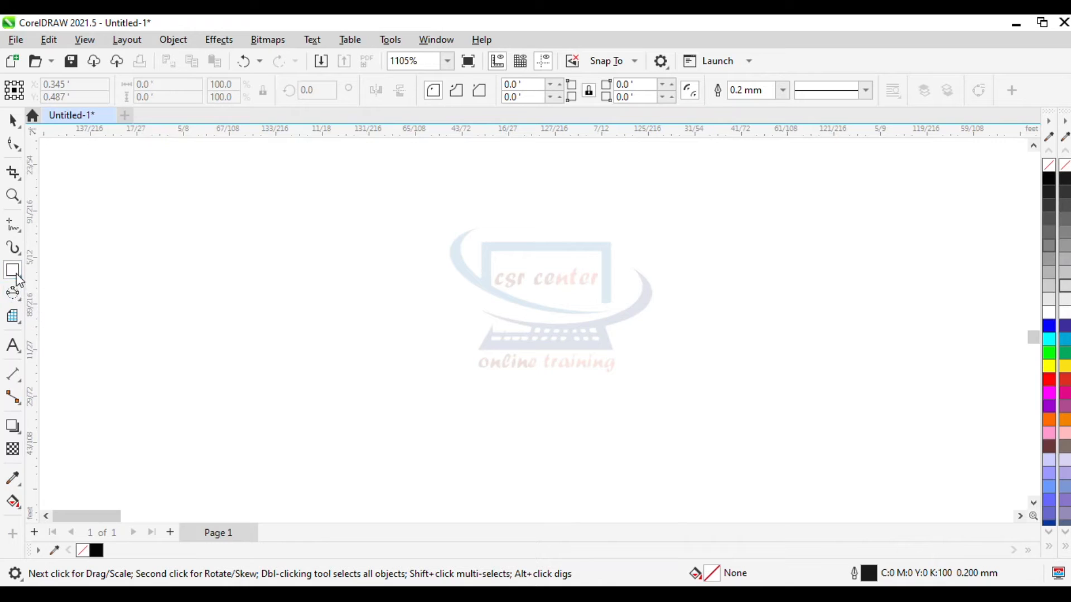
mouse_move(299, 264)
left_mouse_down()
mouse_move(318, 321)
mouse_move(562, 328)
mouse_move(604, 313)
mouse_move(596, 302)
left_mouse_up()
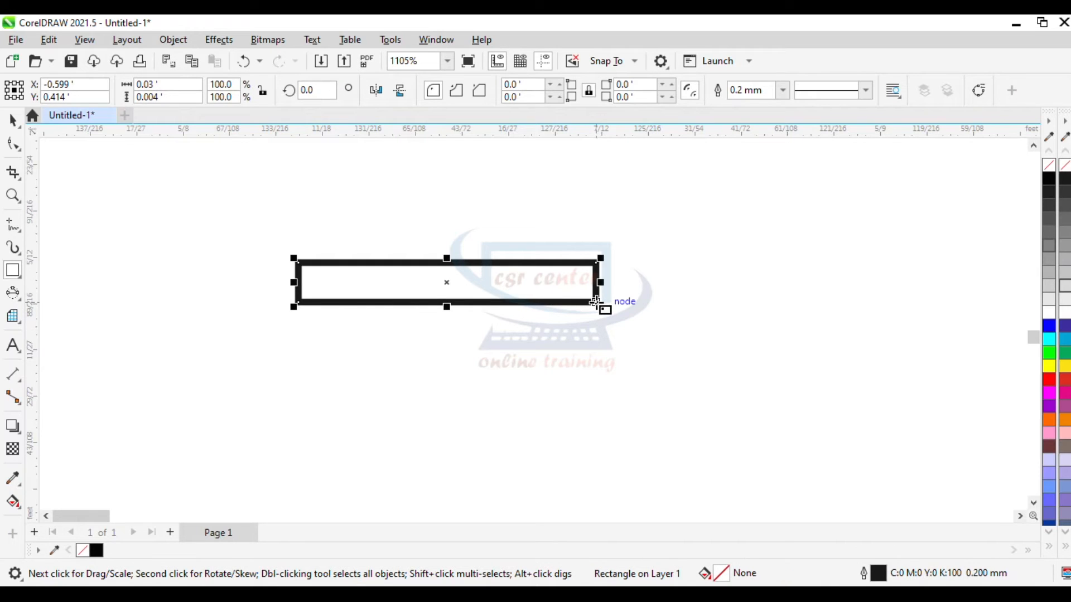
Set the thin rectangle's outline to Hairline width with a solid line style
left_click(783, 90)
left_click(756, 120)
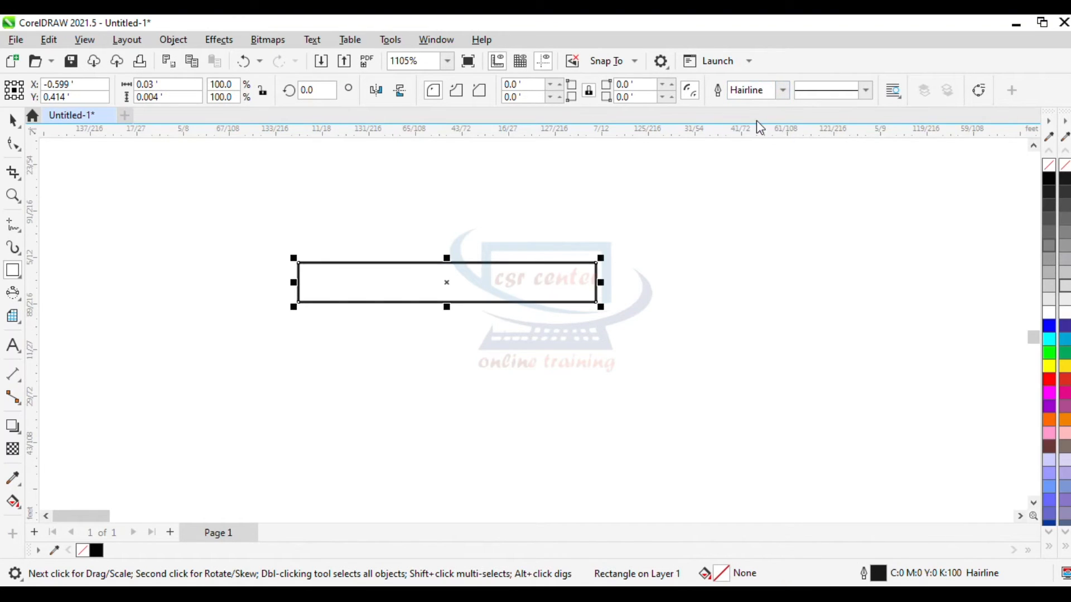
left_click(864, 90)
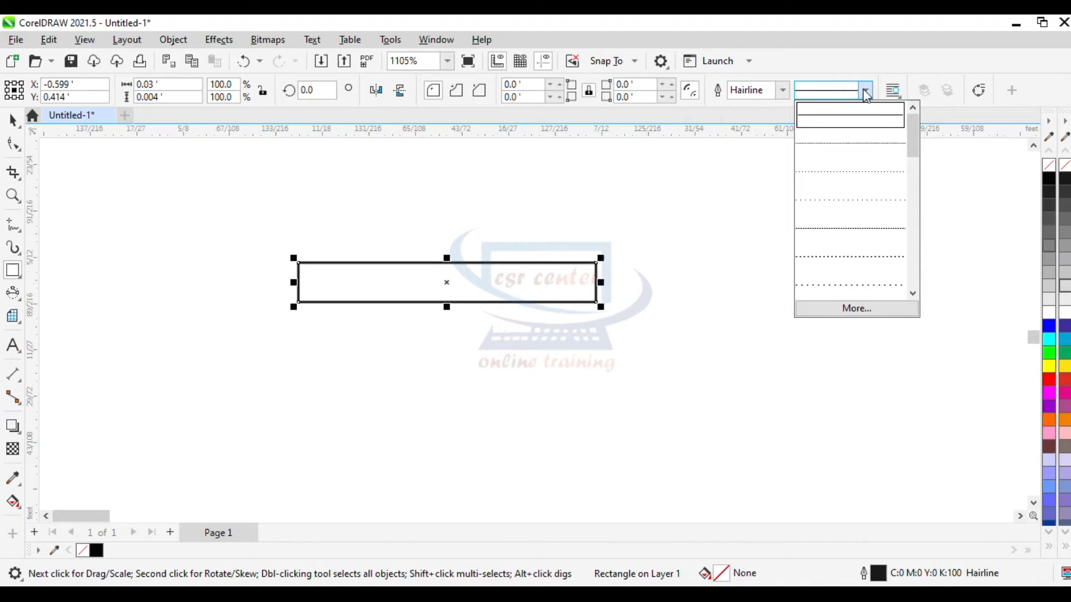
left_click(849, 115)
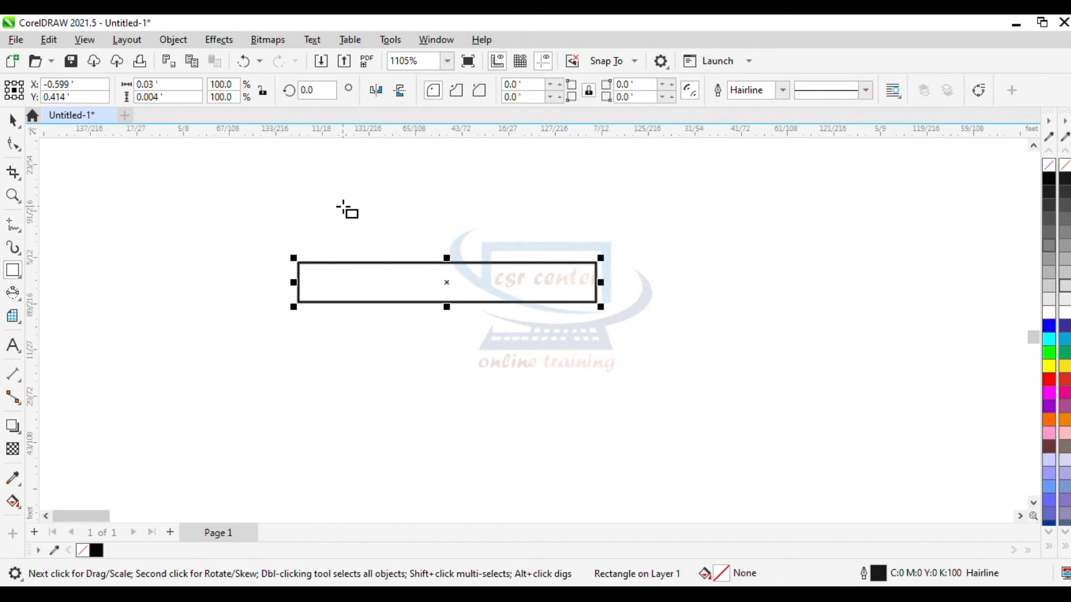
Create a copy of the thin rectangle rotated clockwise around its center to about 344.9 degrees, keeping the original in place
left_click(447, 285)
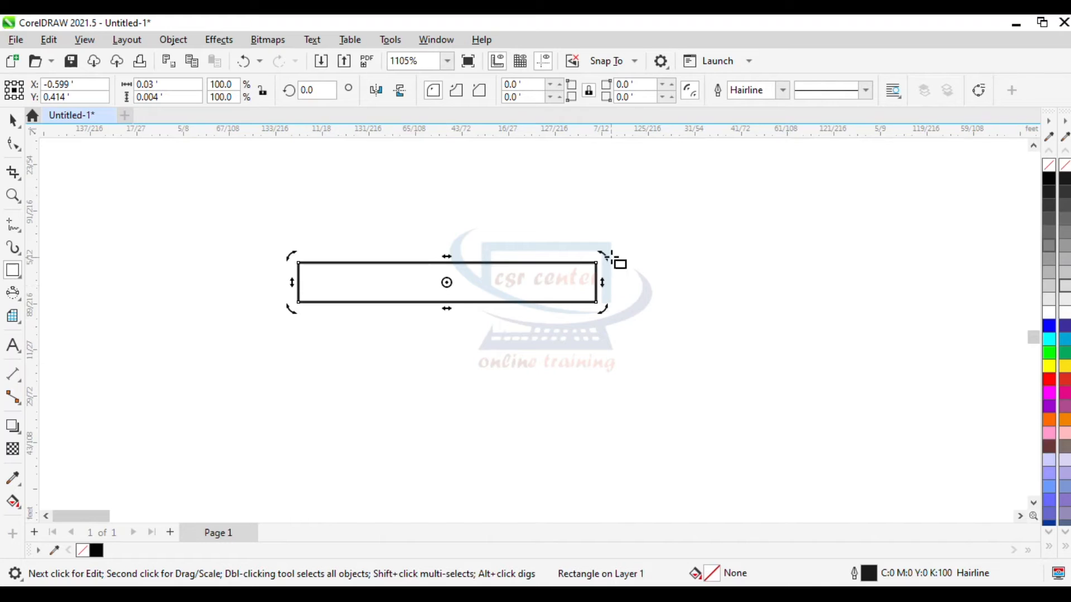
left_click_drag(605, 309, 595, 351)
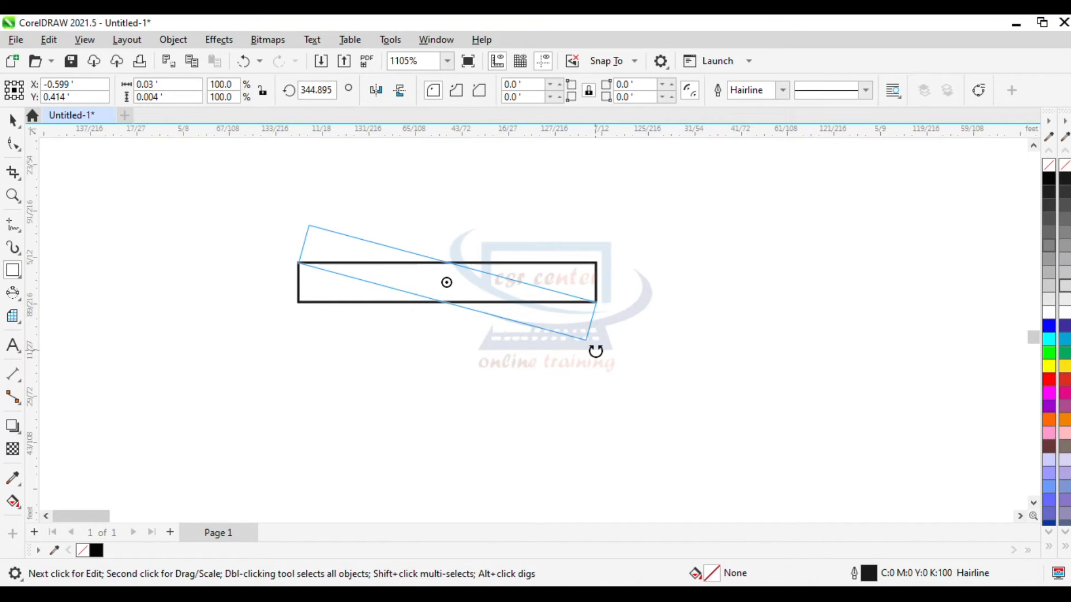
left_click_drag(595, 350, 596, 351)
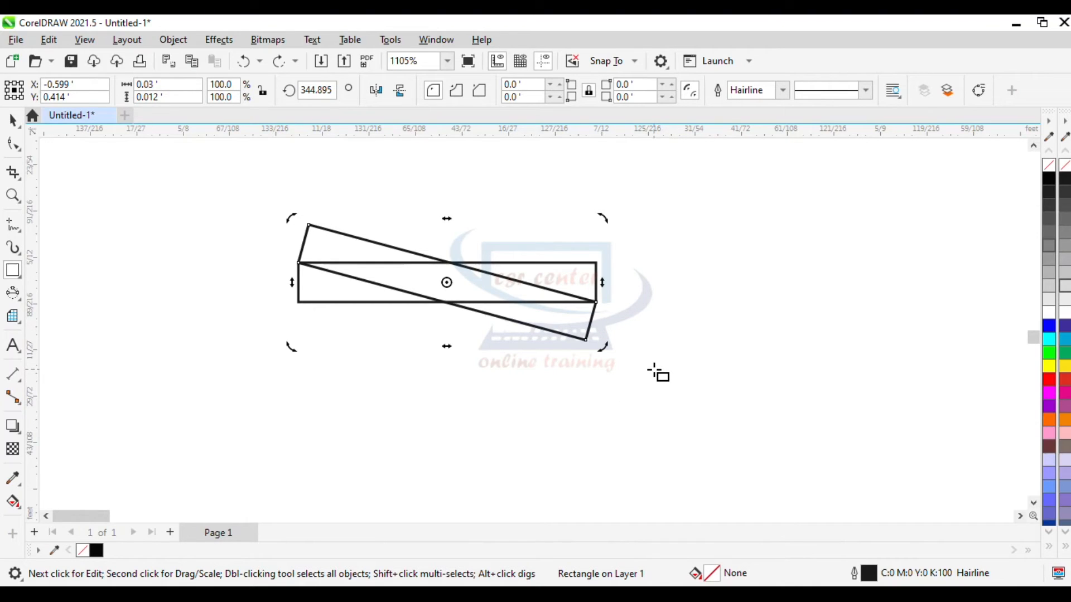
Repeat the rotated duplication around the same center until the thin rectangles form a dense, full circular pattern
key("ctrl+r")
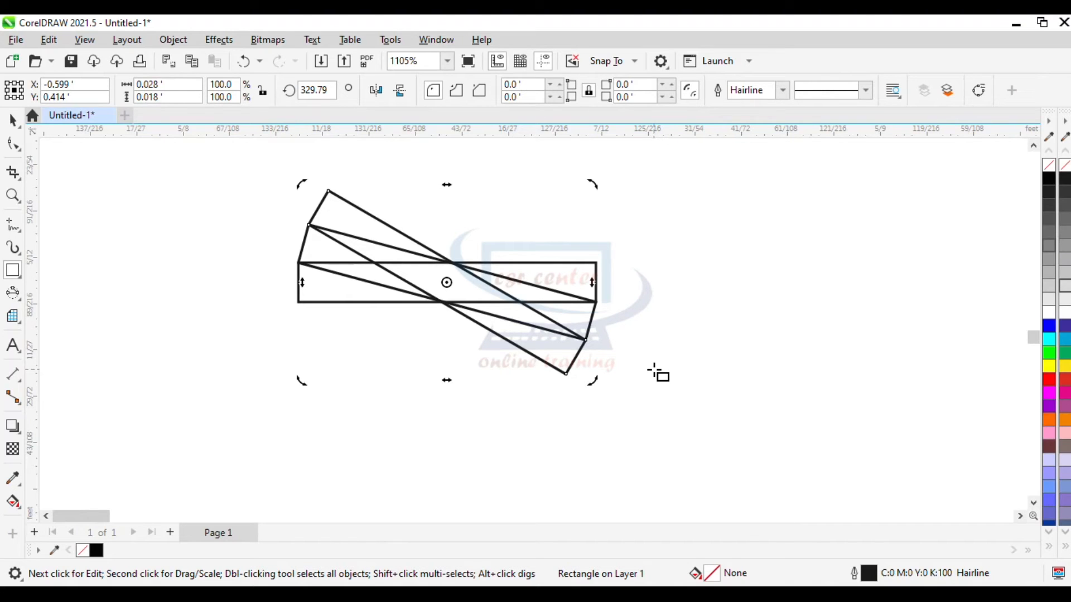
key("ctrl+r")
key("ctrl+r")
key("ctrl+r")
key("ctrl+r")
key("ctrl+r")
key("ctrl+r")
key("ctrl+r")
key("ctrl+r")
key("ctrl+r")
key("ctrl+r")
key("ctrl+r")
key("ctrl+r")
key("ctrl+r")
key("ctrl+r")
key("ctrl+r")
key("ctrl+r")
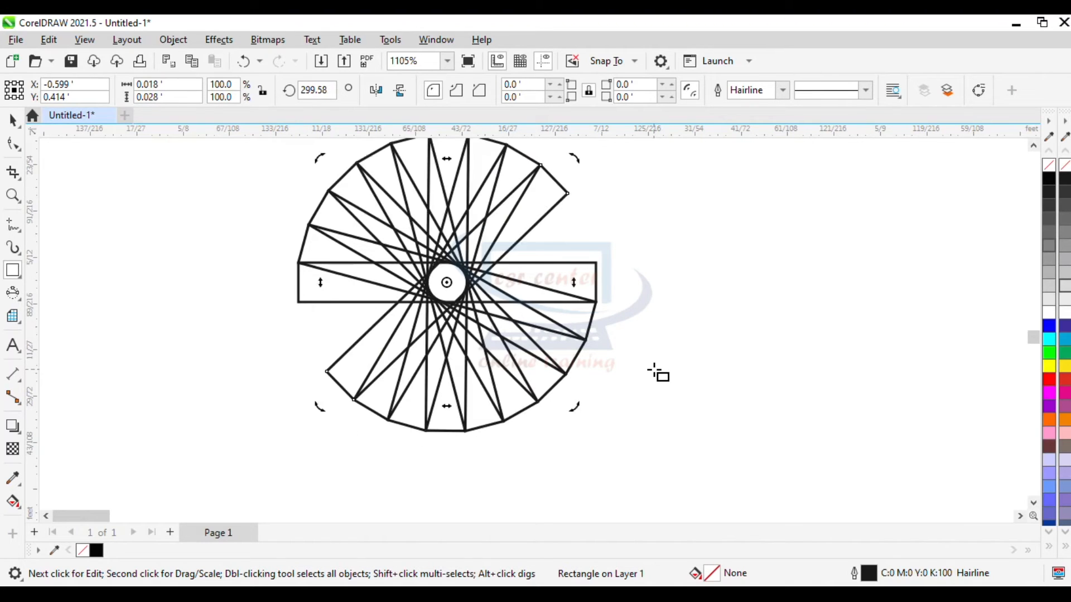
key("ctrl+r")
key("ctrl+r")
key("ctrl+r")
key("ctrl+r")
key("ctrl+r")
key("ctrl+r")
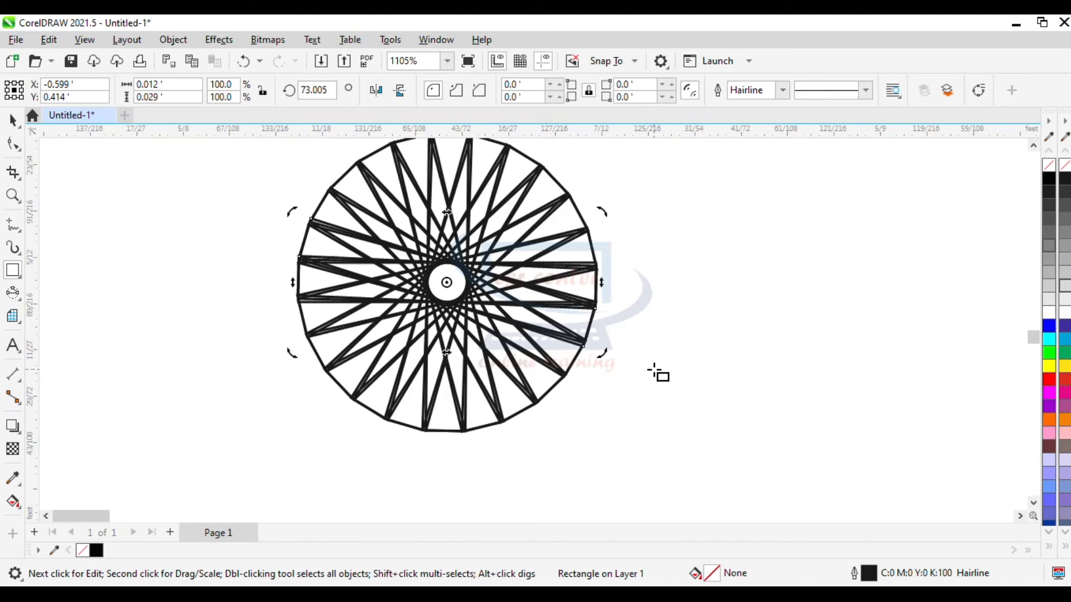
key("ctrl+r")
key("ctrl+r")
key("ctrl+r")
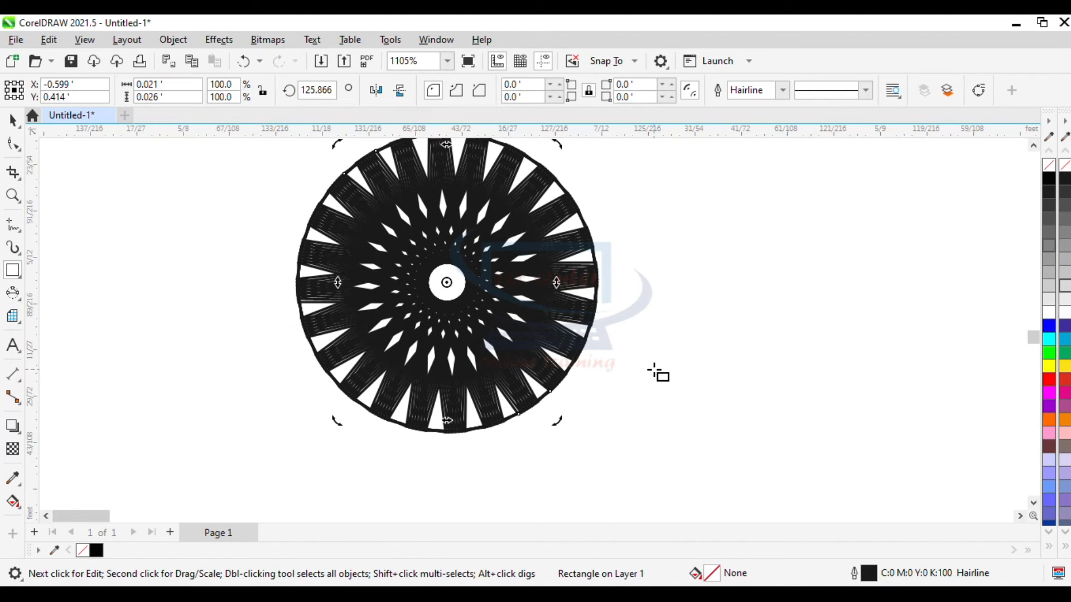
Repeat the rotated duplication six more times around the pattern's center
key("ctrl+r")
key("ctrl+r")
key("ctrl+r")
key("ctrl+r")
key("ctrl+r")
key("ctrl+r")
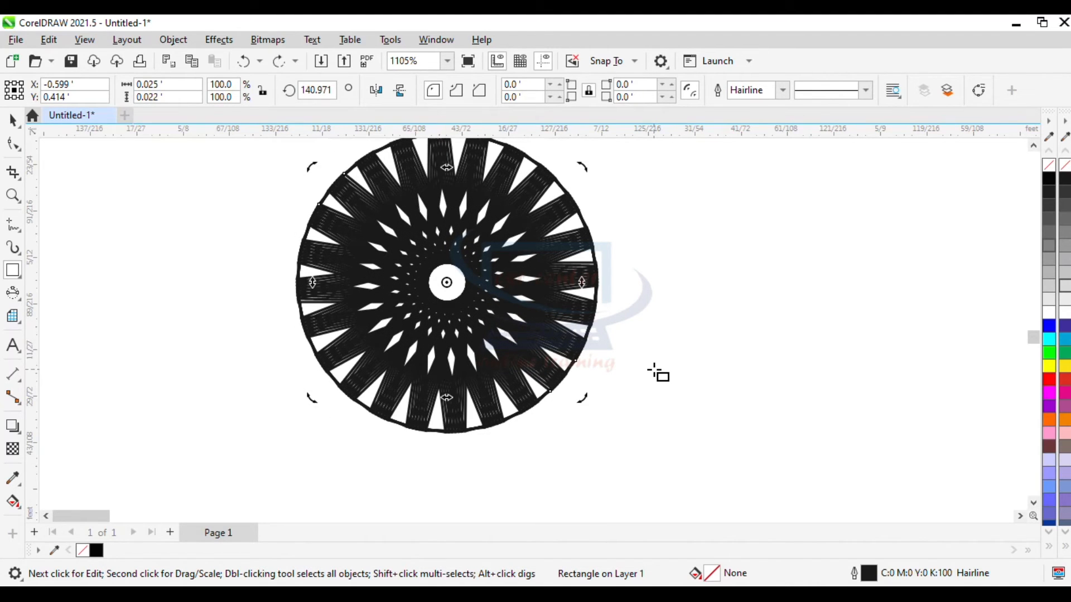
Undo the latest rotated copies until only a partial fan of thin rectangles remains
key("ctrl+z")
key("ctrl+z")
key("ctrl+z")
key("ctrl+z")
key("ctrl+z")
key("ctrl+z")
key("ctrl+z")
key("ctrl+z")
key("ctrl+z")
key("ctrl+z")
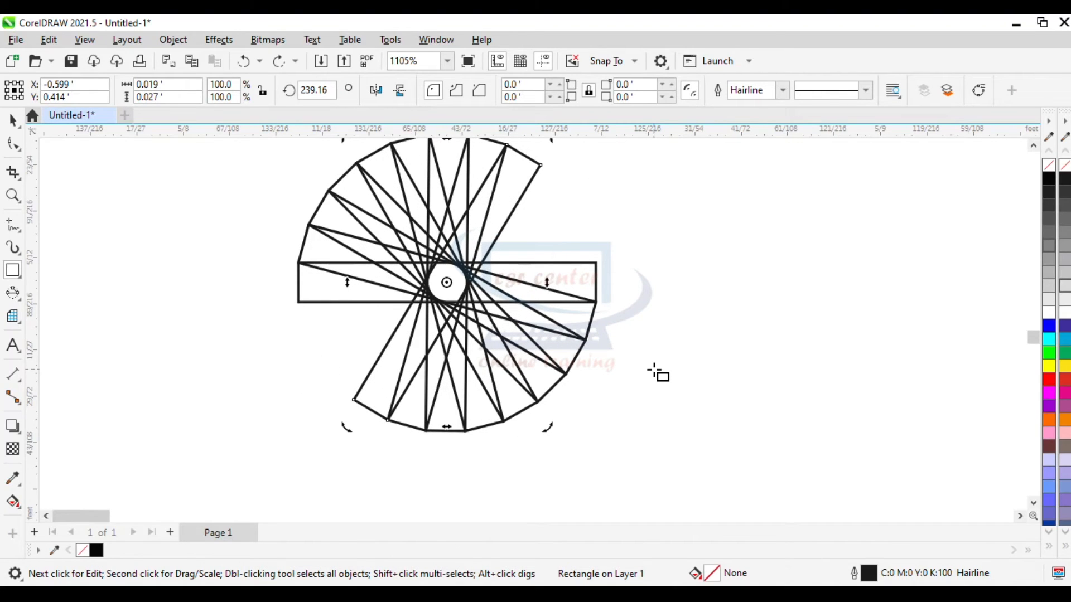
Repeat the rotated duplication around the same center until 35 thin rectangles form a full circular lattice
key("ctrl+shift+z")
key("ctrl+shift+z")
key("ctrl+shift+z")
key("ctrl+shift+z")
key("ctrl+shift+z")
key("ctrl+shift+z")
key("ctrl+shift+z")
key("ctrl+shift+z")
key("ctrl+shift+z")
key("ctrl+shift+z")
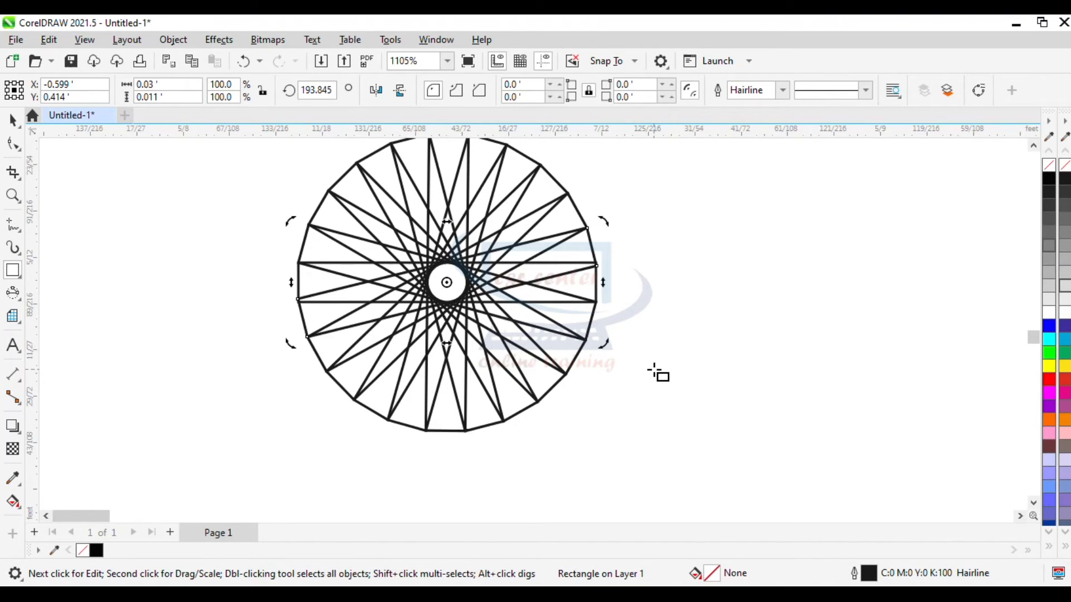
scroll(891, 395, "down", 1)
key("ctrl+r")
key("ctrl+r")
key("ctrl+r")
key("ctrl+r")
key("ctrl+r")
key("ctrl+r")
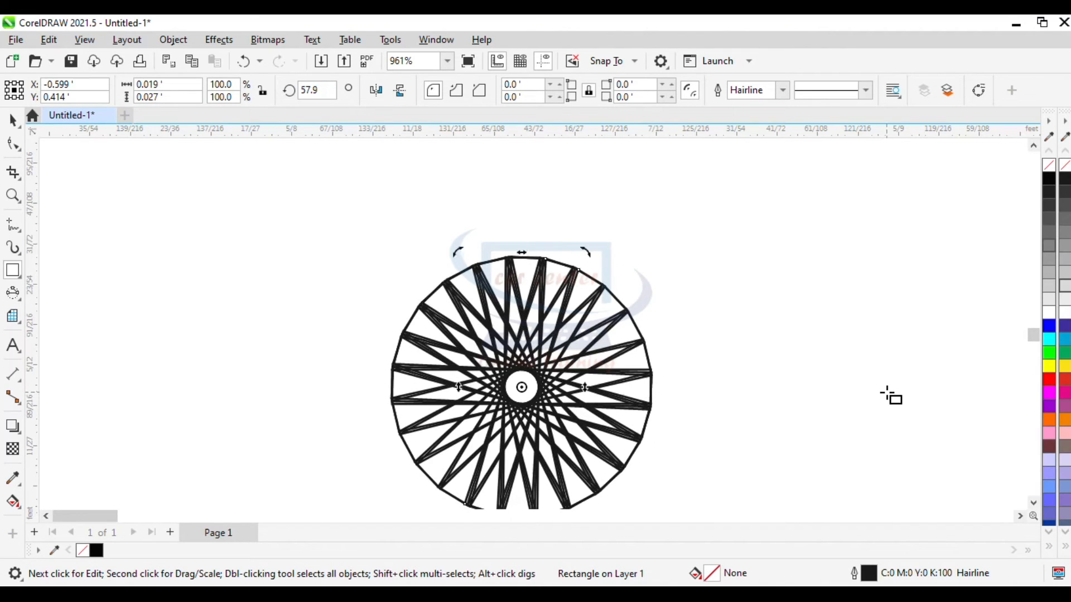
scroll(608, 307, "down", 1)
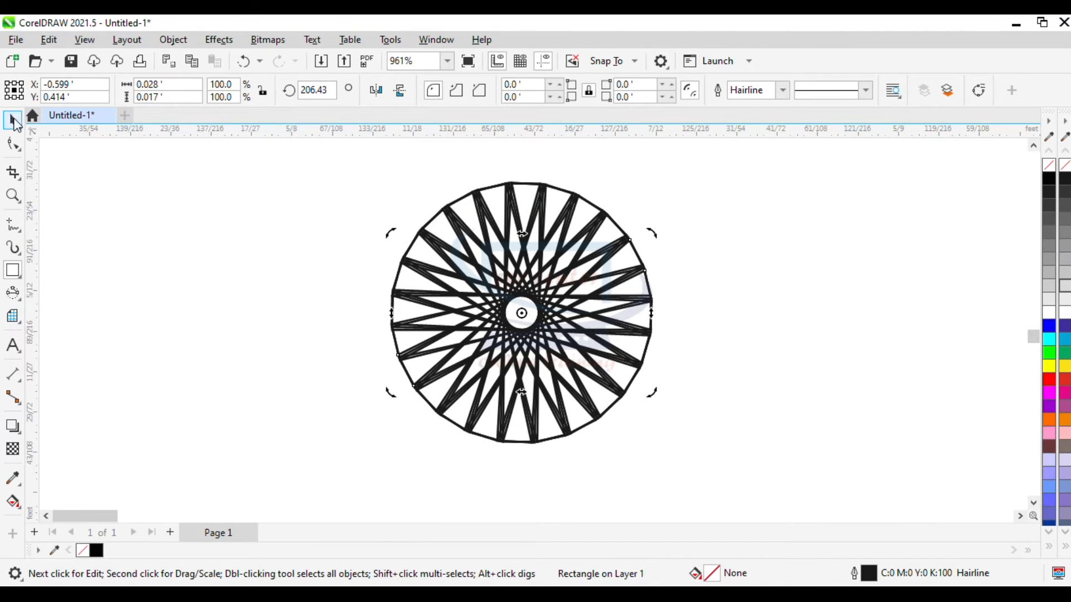
Select all the rectangles of the circular pattern and group them
left_click(13, 120)
left_click(312, 164)
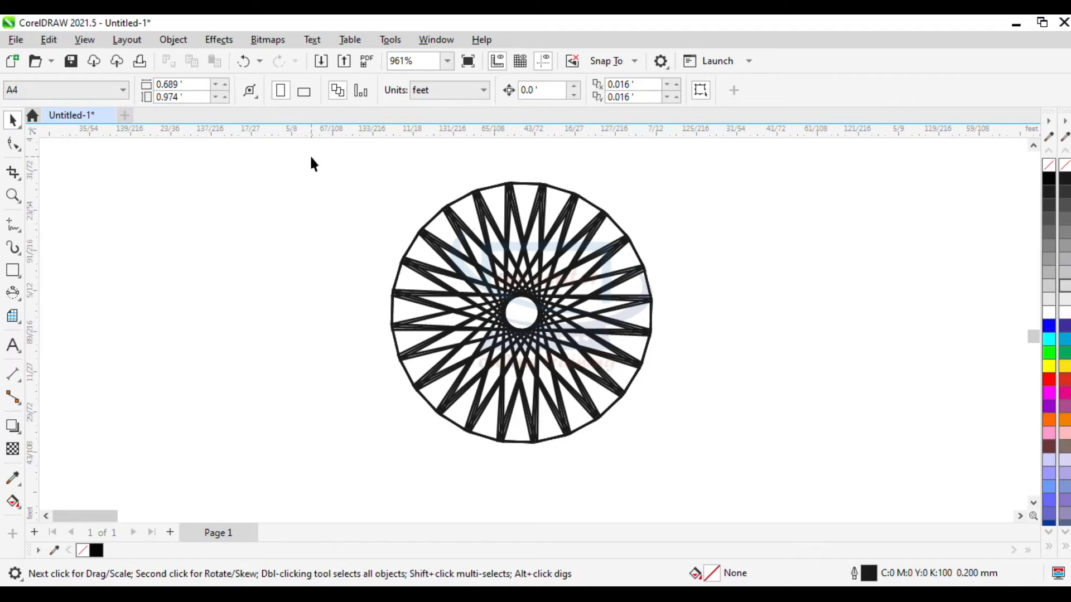
left_click_drag(363, 290, 735, 466)
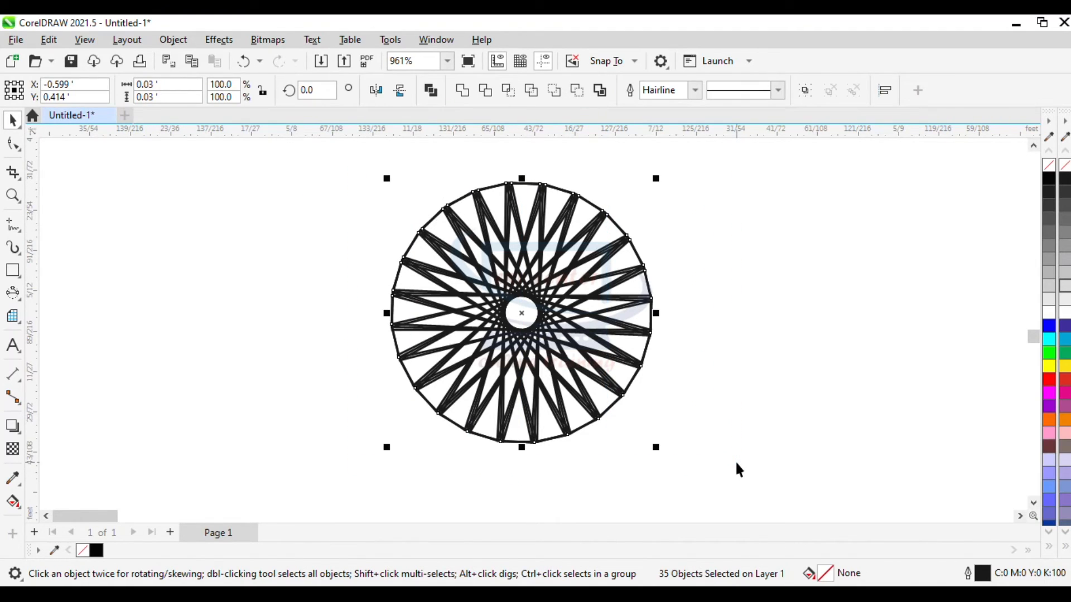
key("ctrl+g")
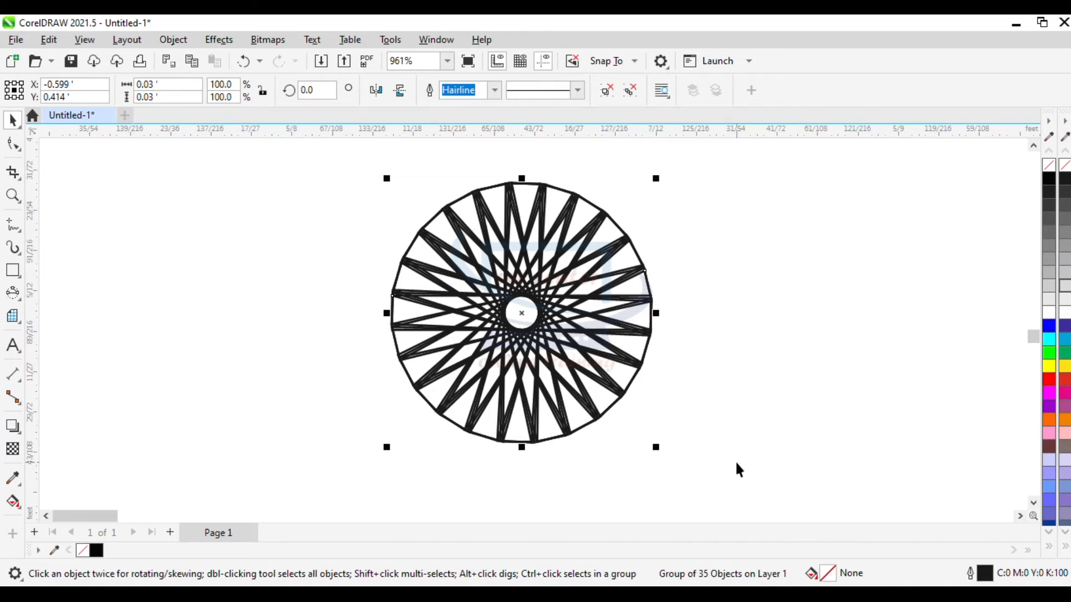
Ungroup the circular pattern and try moving a single thin rectangle out of it, undoing the move
right_click(522, 311)
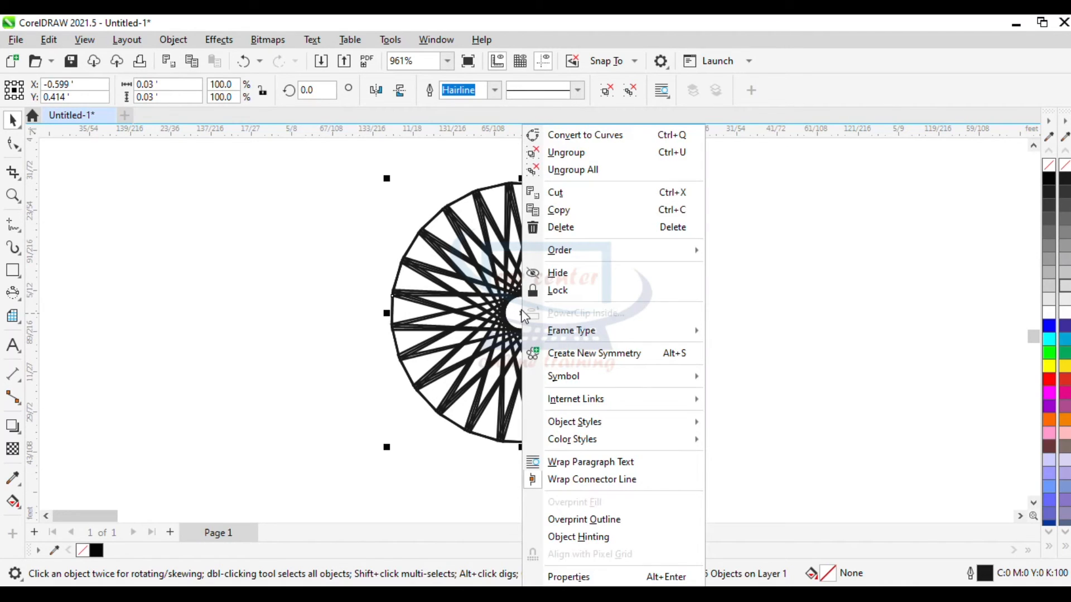
left_click(613, 159)
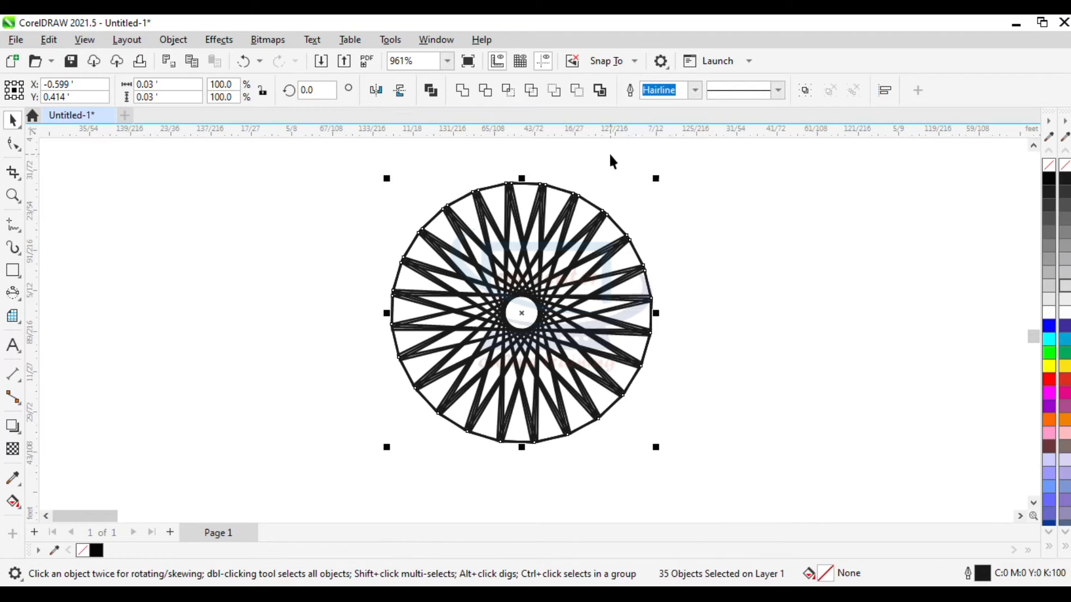
left_click(734, 312)
left_click(555, 308)
left_click_drag(544, 289, 745, 260)
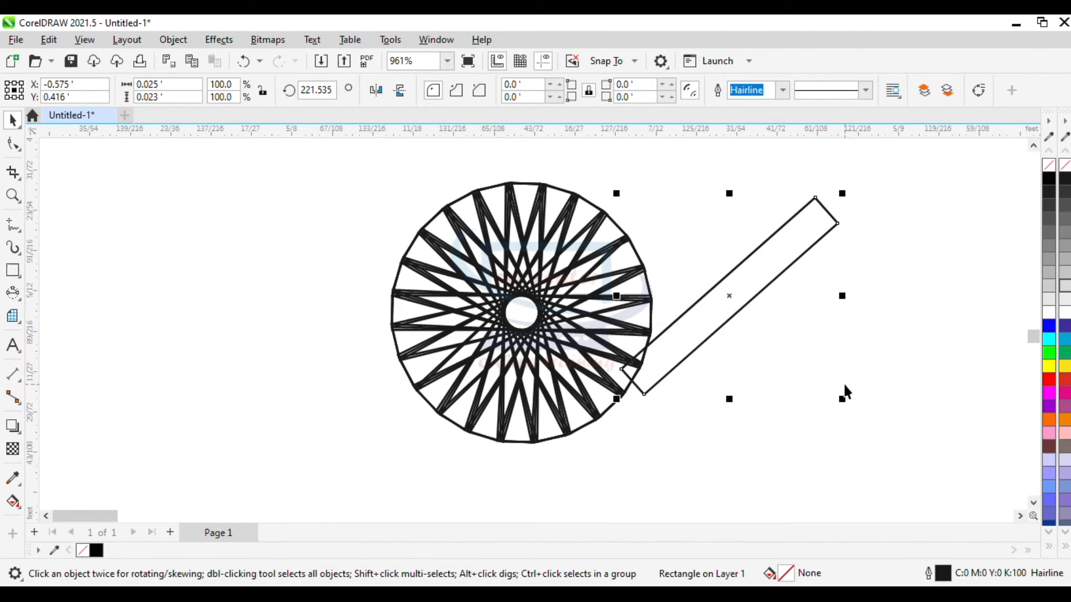
key("ctrl+z")
left_click(831, 382)
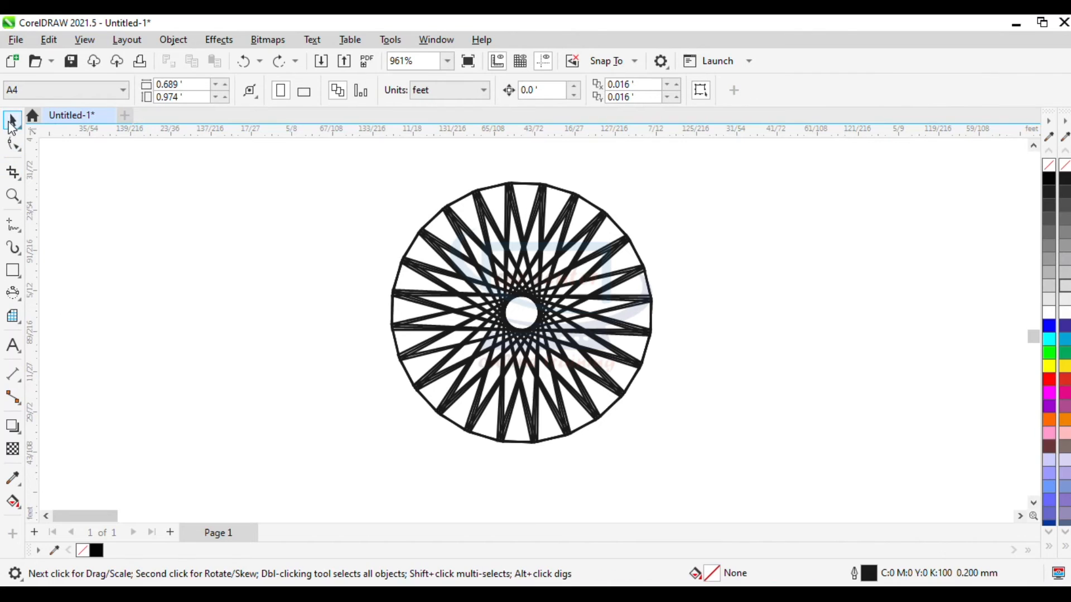
Select all 35 rectangles of the circular pattern and group them again
left_click_drag(371, 167, 699, 473)
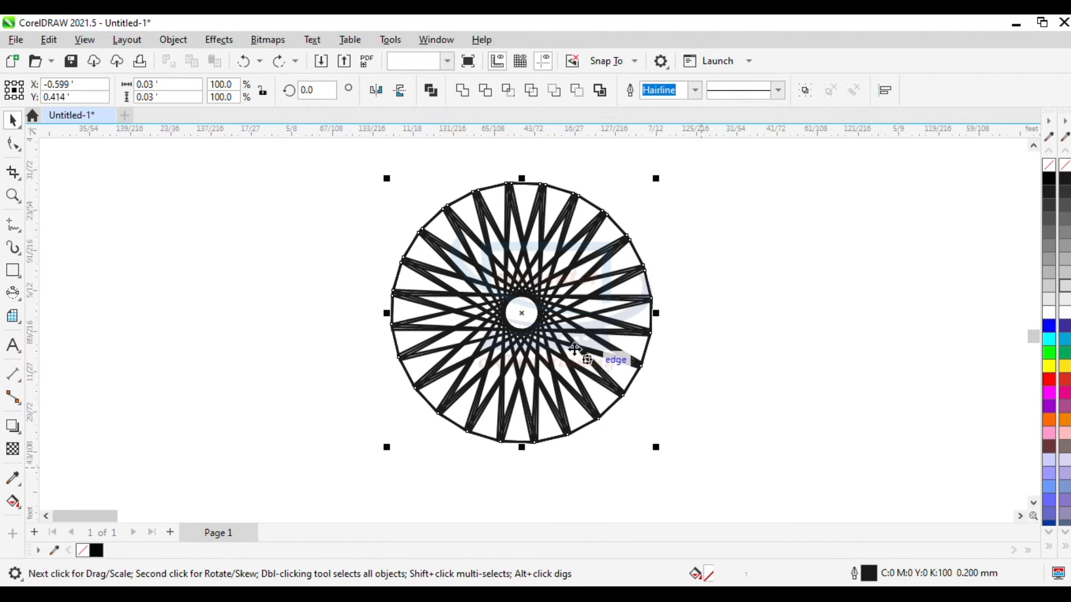
right_click(528, 315)
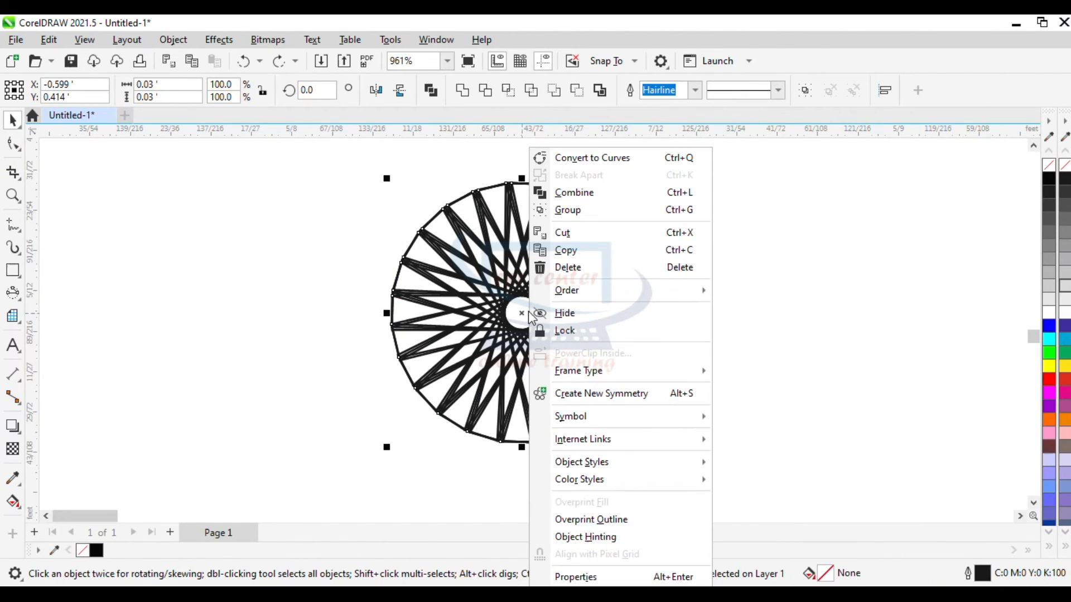
left_click(577, 216)
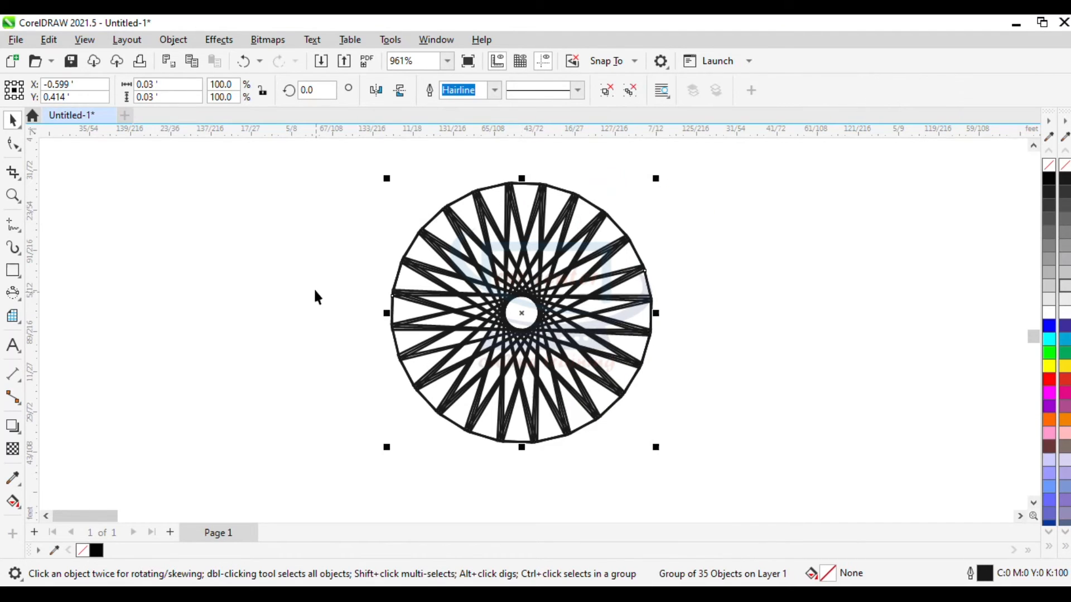
Create a vertically mirrored copy of the grouped pattern directly below the original, keeping the original in place
scroll(540, 308, "down", 1)
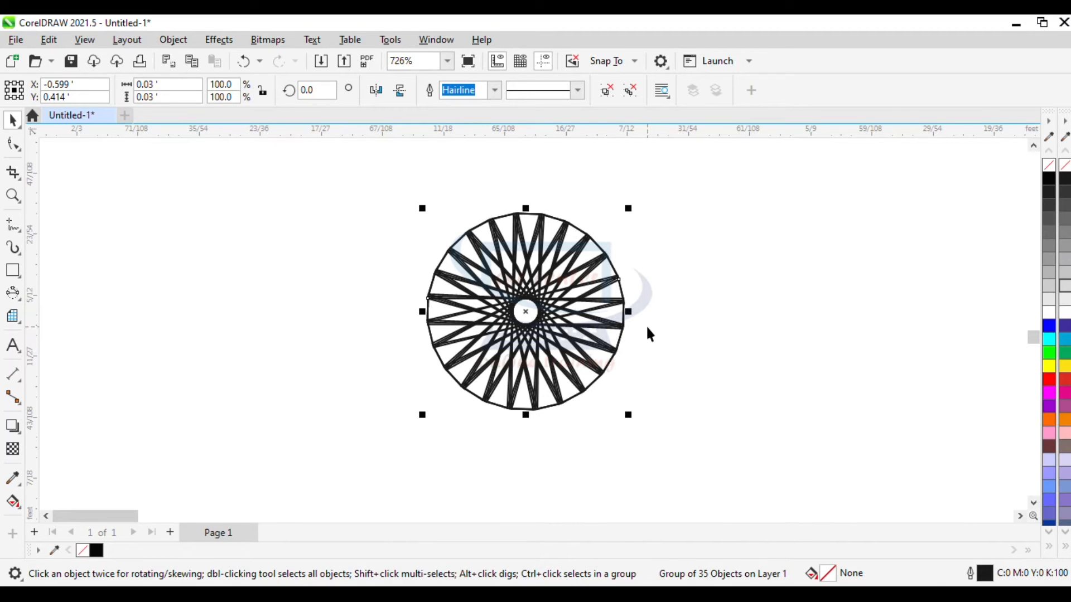
scroll(580, 284, "down", 1)
left_click_drag(538, 224, 546, 501)
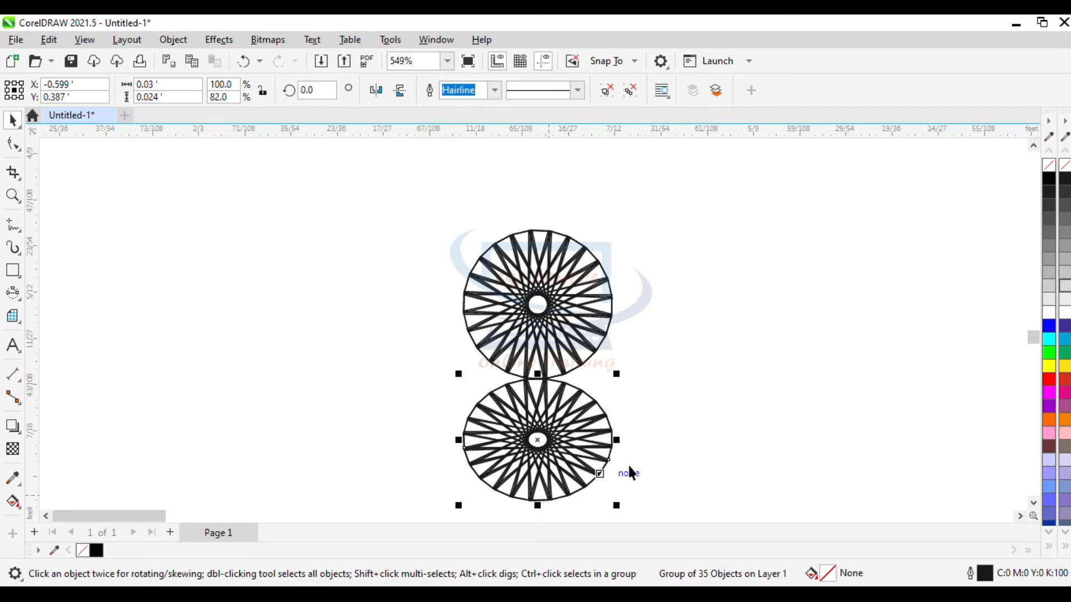
scroll(667, 443, "down", 1)
scroll(667, 443, "up", 1)
scroll(1031, 337, "down", 1)
Delete both circular patterns to clear the drawing area
left_click(687, 459)
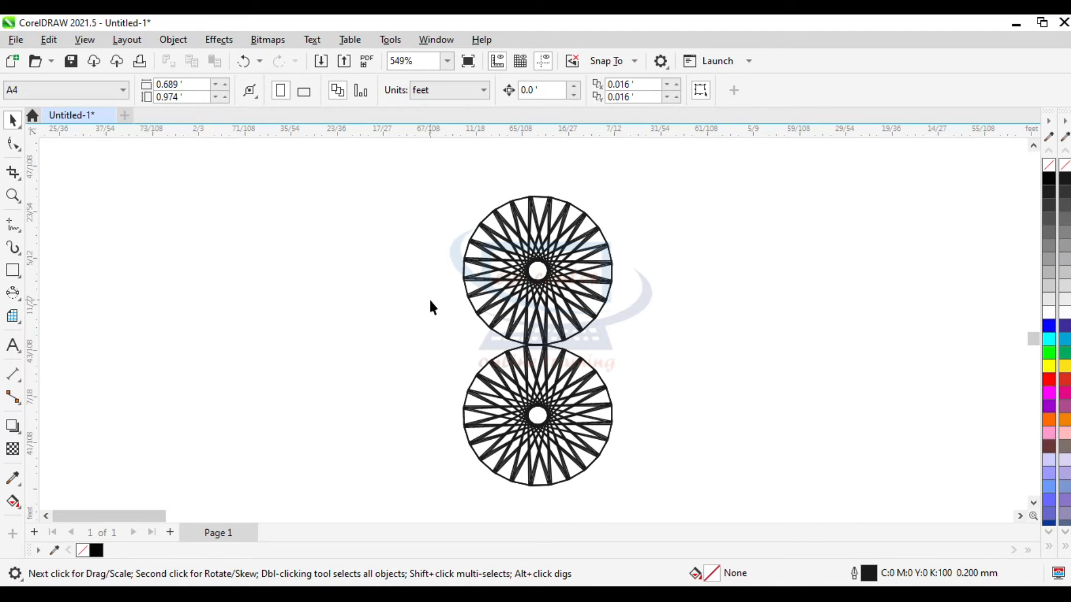
left_click_drag(350, 168, 708, 495)
key("Delete")
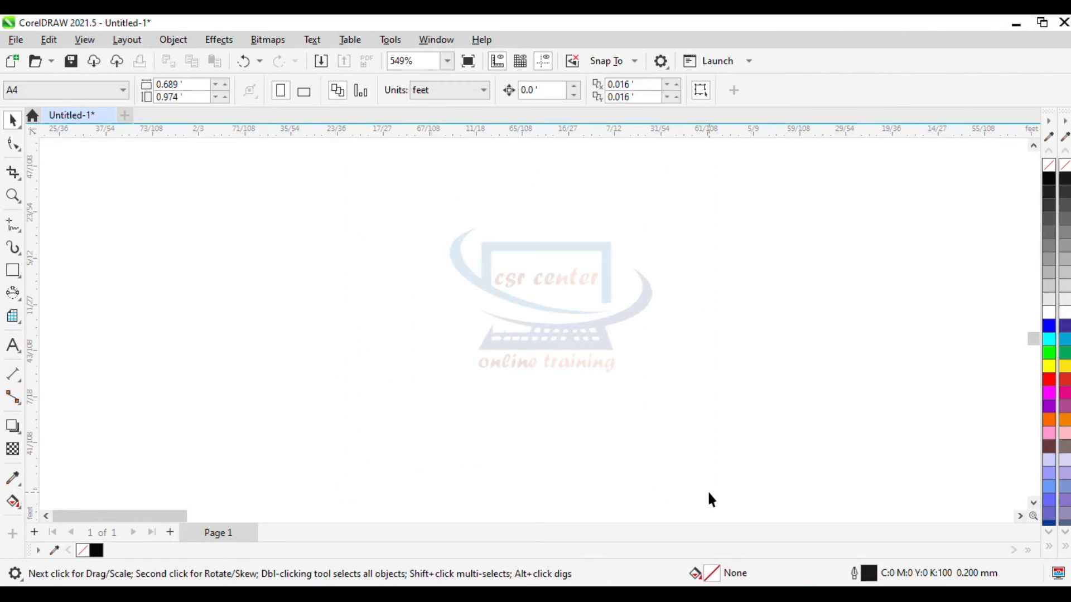
Draw a slightly tilted rectangle about 0.079 ft wide and 0.036 ft high with the 3-Point Rectangle tool
left_click(20, 276)
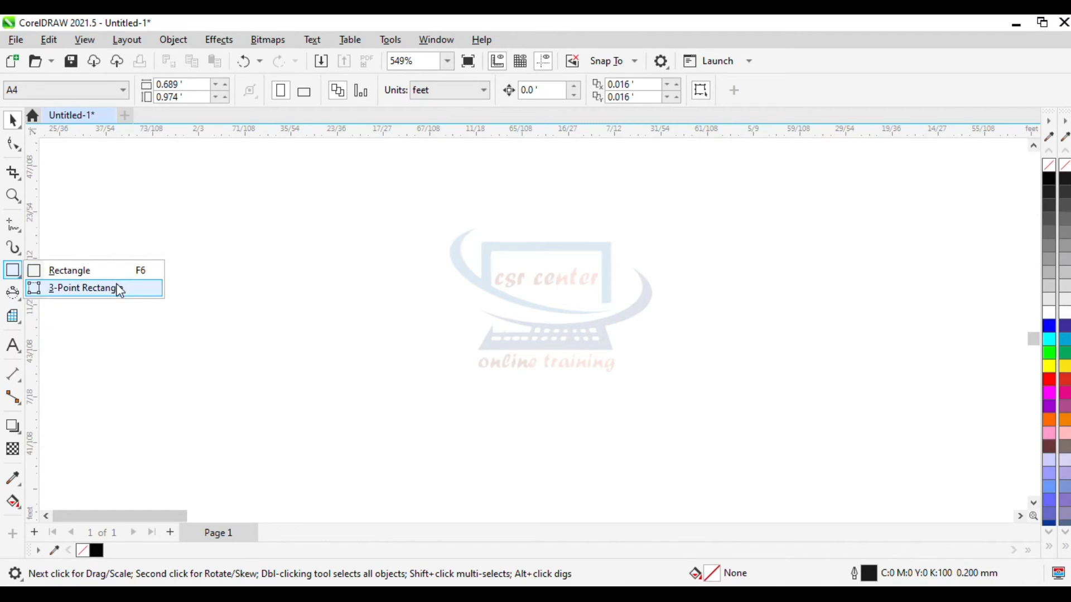
left_click(100, 288)
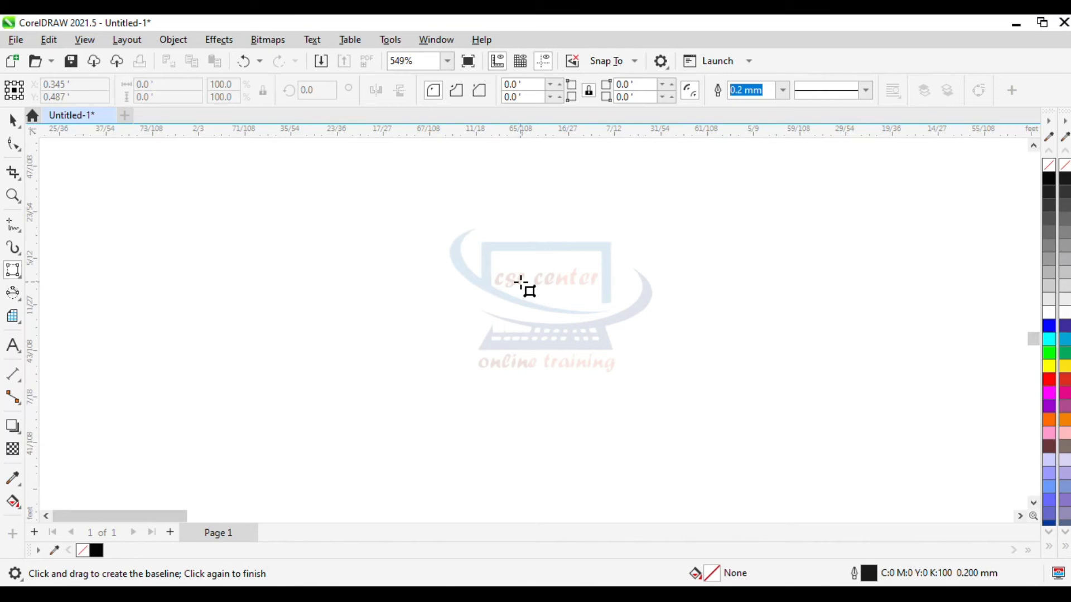
left_click_drag(250, 229, 641, 237)
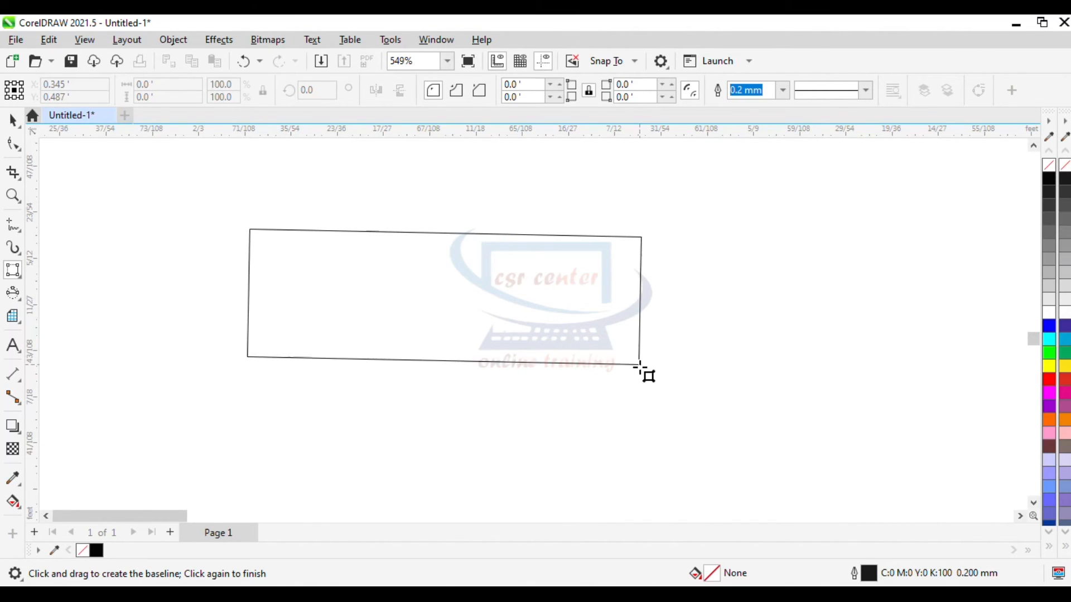
left_click(640, 409)
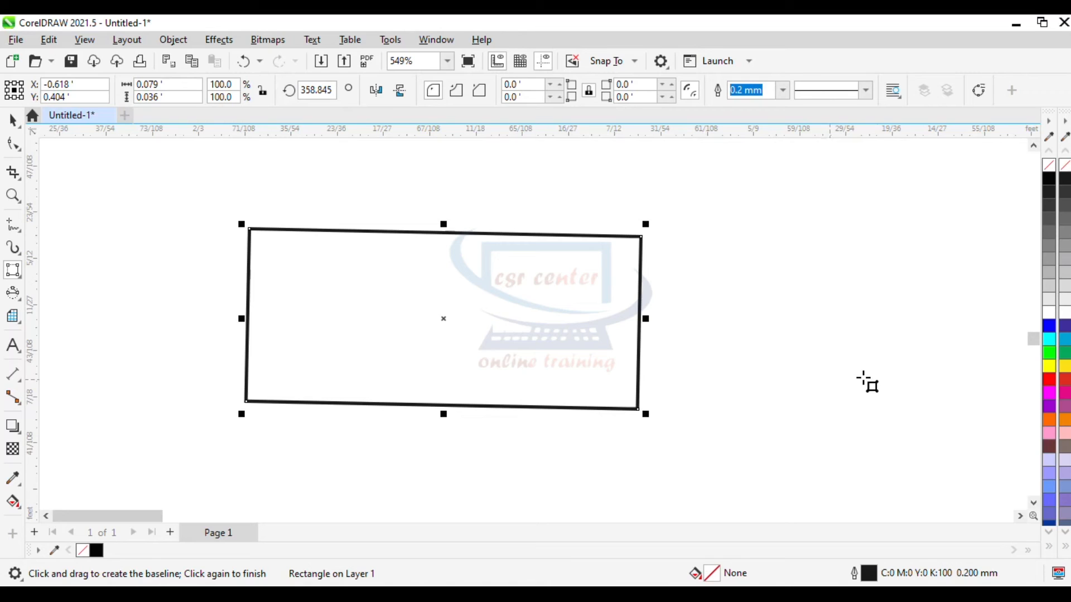
Fill the tilted rectangle with red (#FF0000) and color its outline green (#00FF00)
left_click(1049, 381)
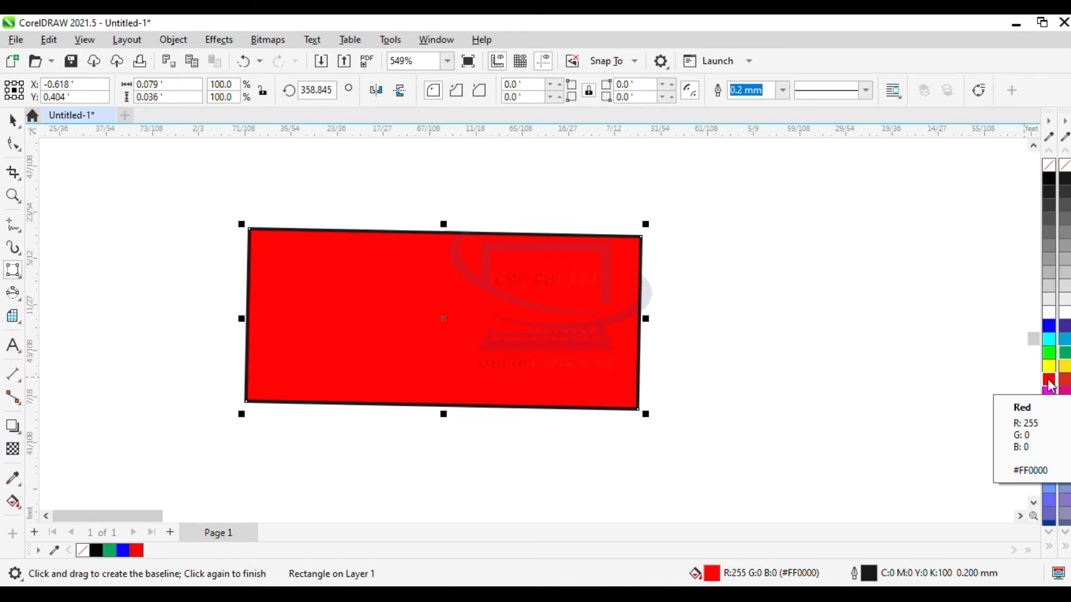
right_click(1049, 353)
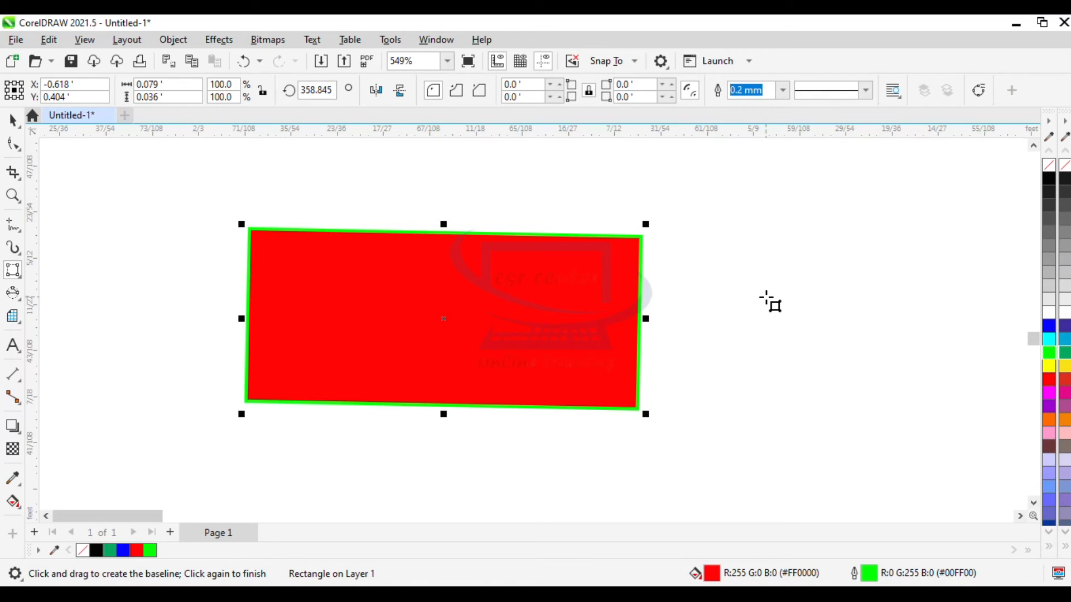
key("ctrl+z")
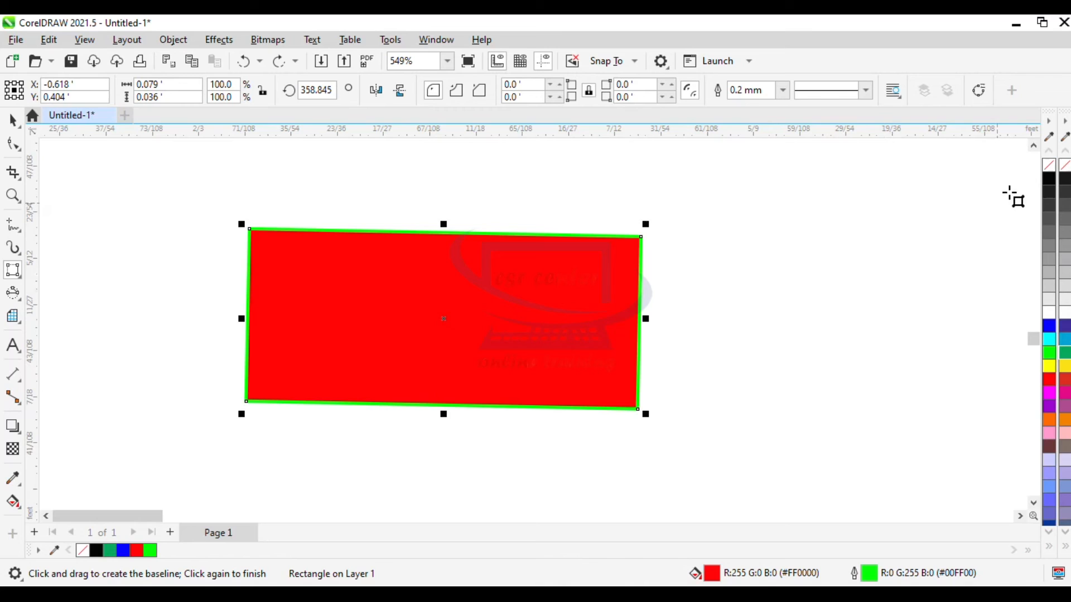
Try removing the red rectangle's outline and undo the removal
right_click(1054, 171)
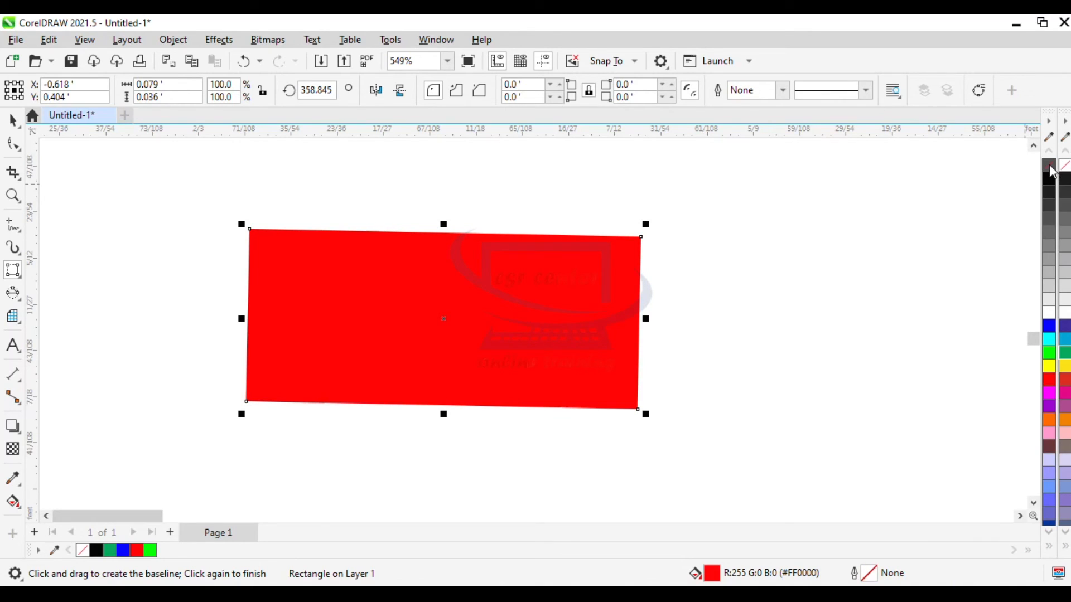
key("ctrl+z")
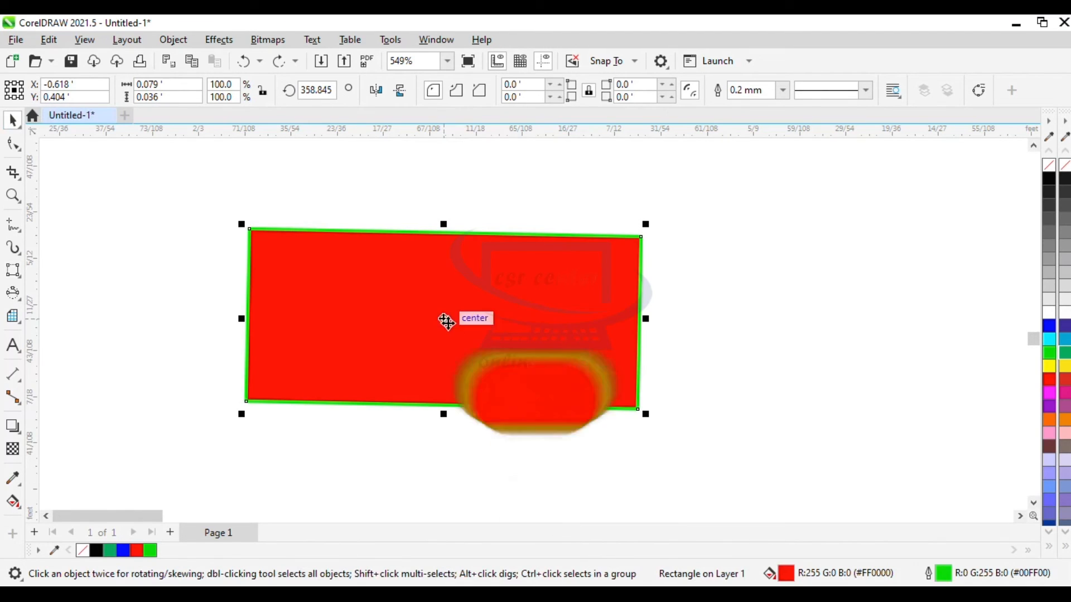
Clear the red rectangle from the drawing and draw a circle about 0.037 ft in diameter with the Ellipse tool
key("Escape")
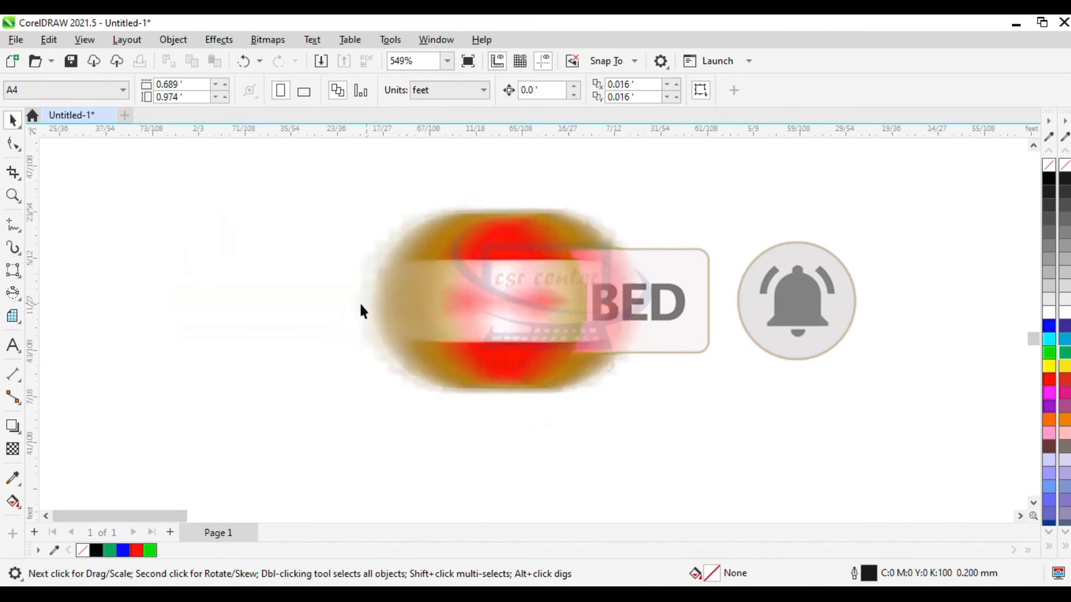
left_click(17, 301)
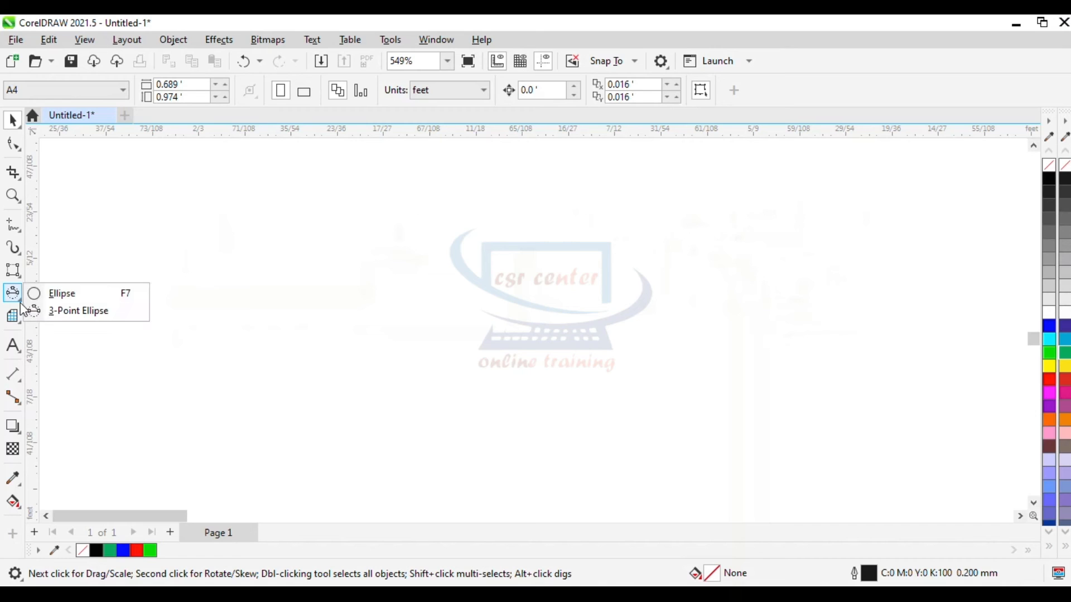
left_click(62, 294)
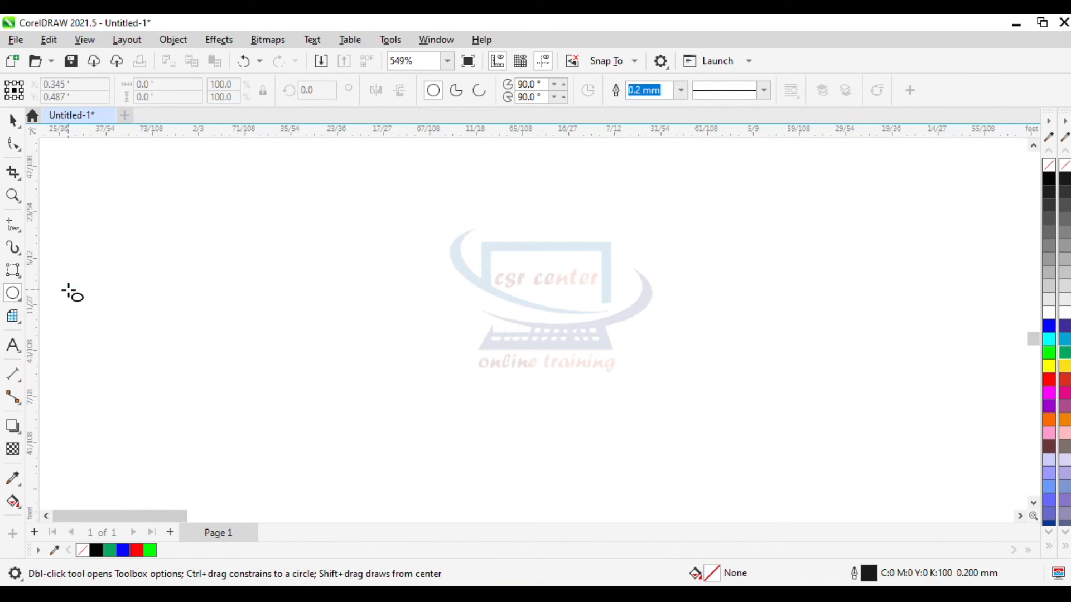
left_click_drag(335, 239, 517, 424)
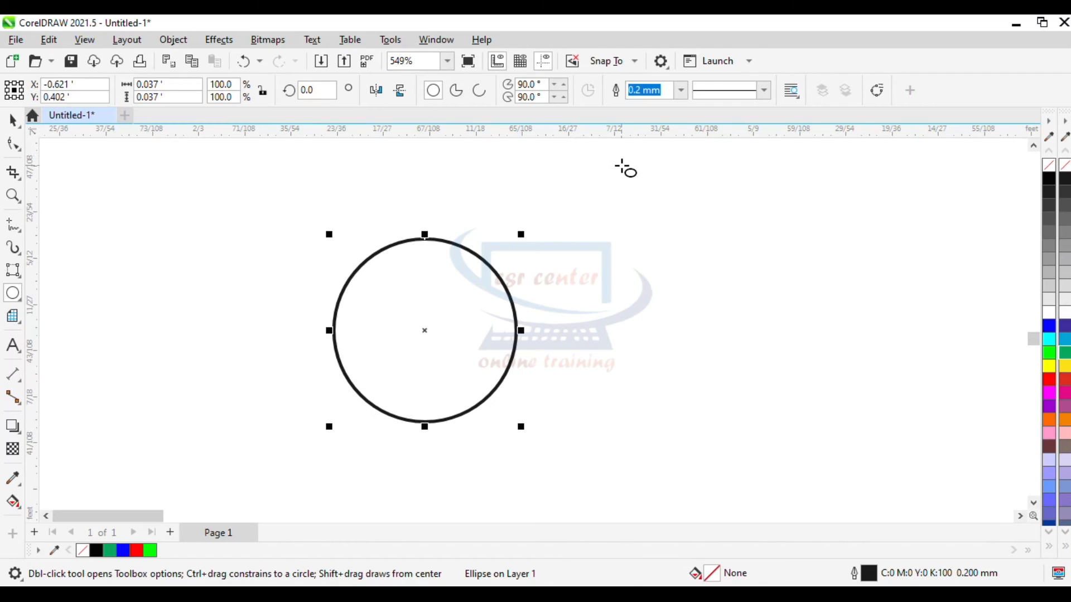
Look through the circle's line styles and set its outline width to Hairline
left_click(681, 90)
left_click(681, 90)
left_click(763, 93)
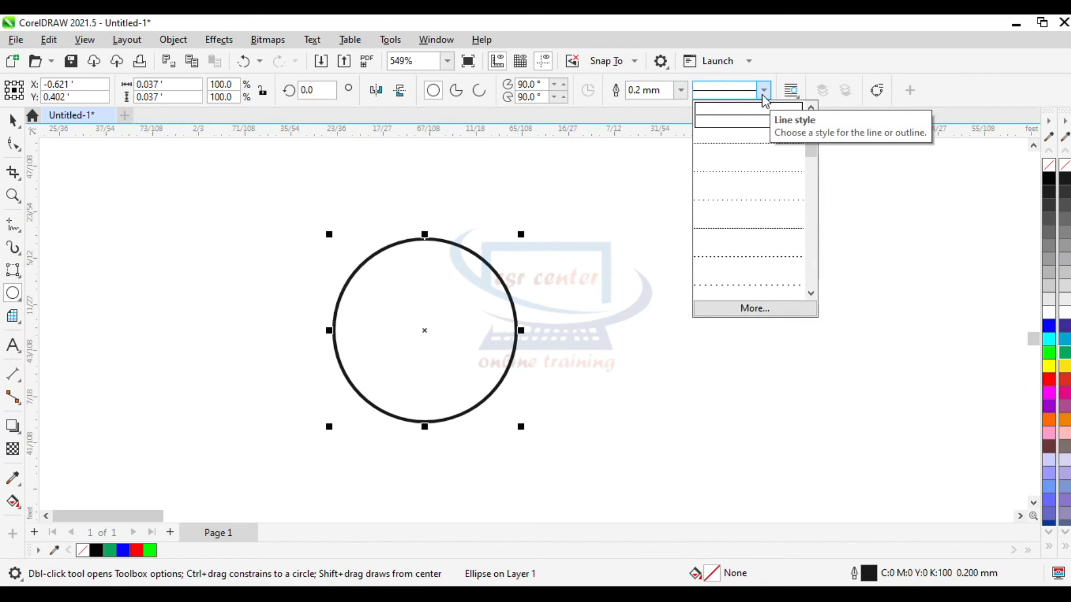
left_click(763, 93)
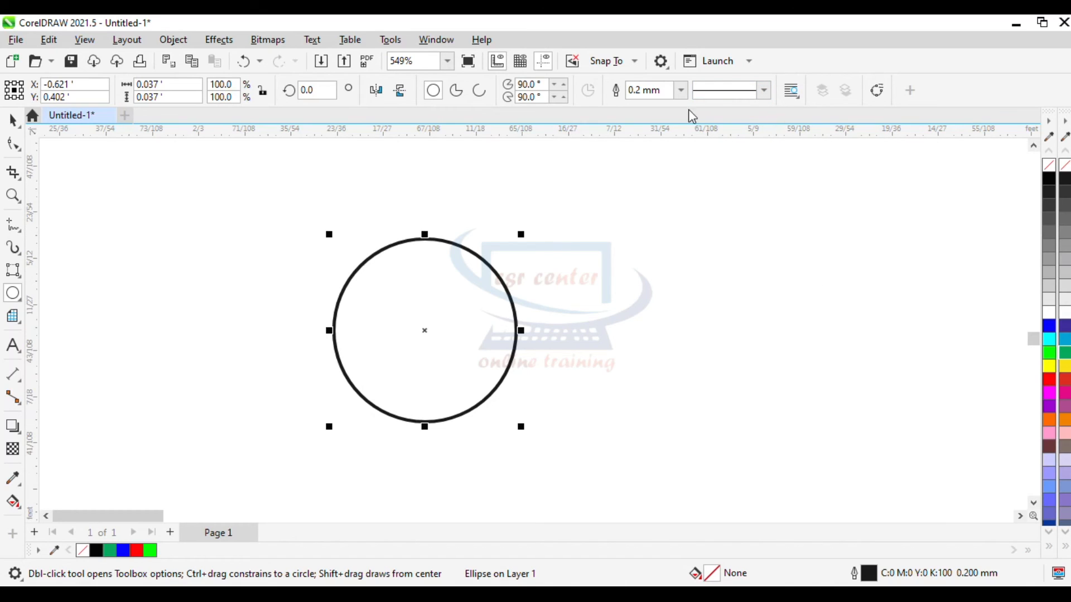
left_click(682, 92)
left_click(659, 124)
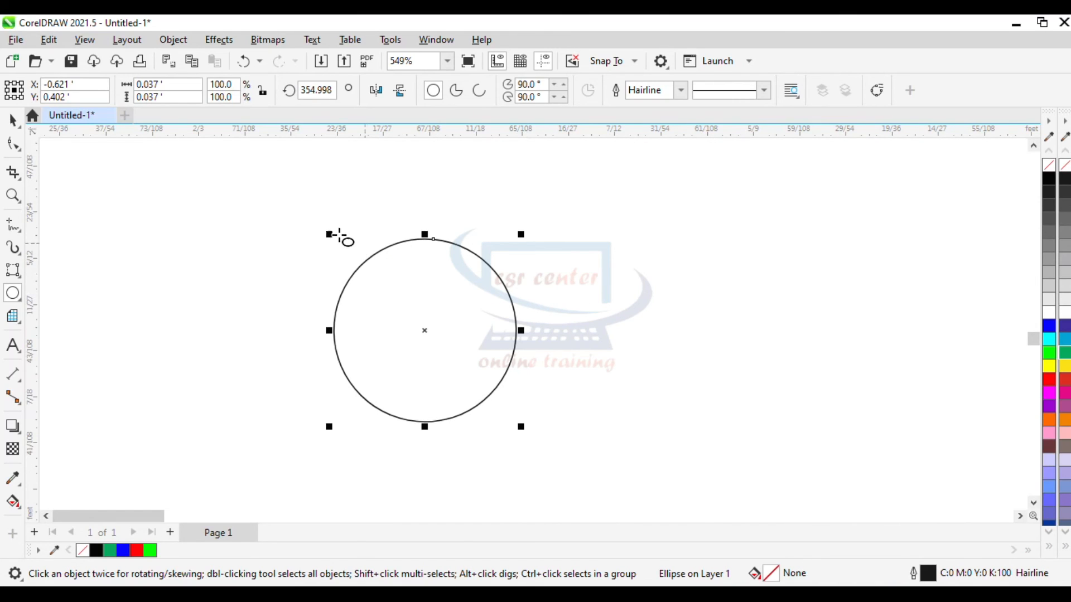
Replace the circle with a flat ellipse about 0.066 ft wide and 0.008 ft high, with a Hairline outline
key("Delete")
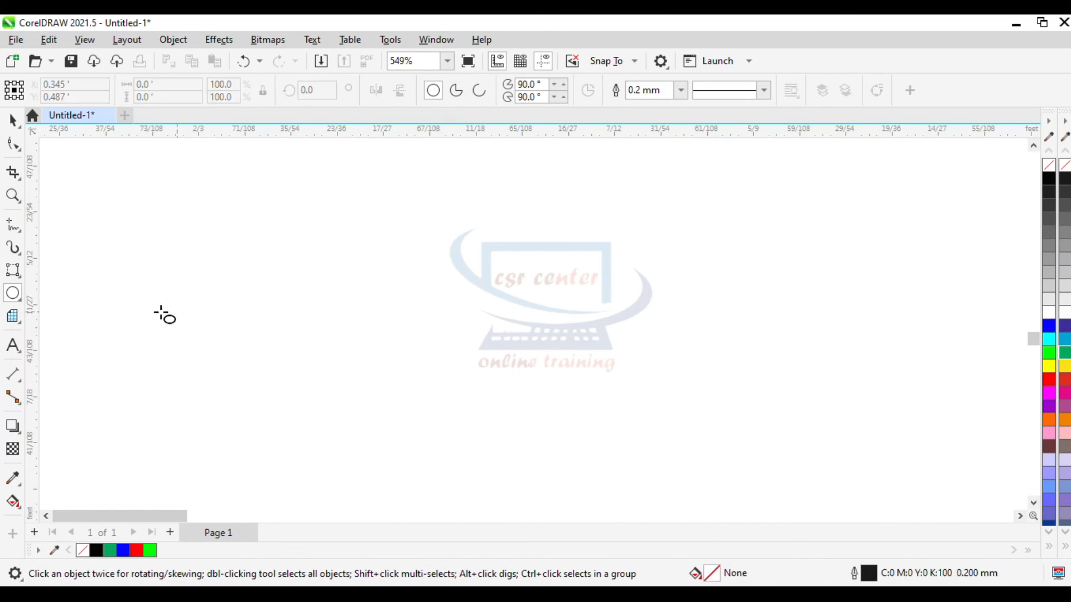
left_click(18, 298)
left_click(63, 294)
left_click_drag(385, 266, 712, 307)
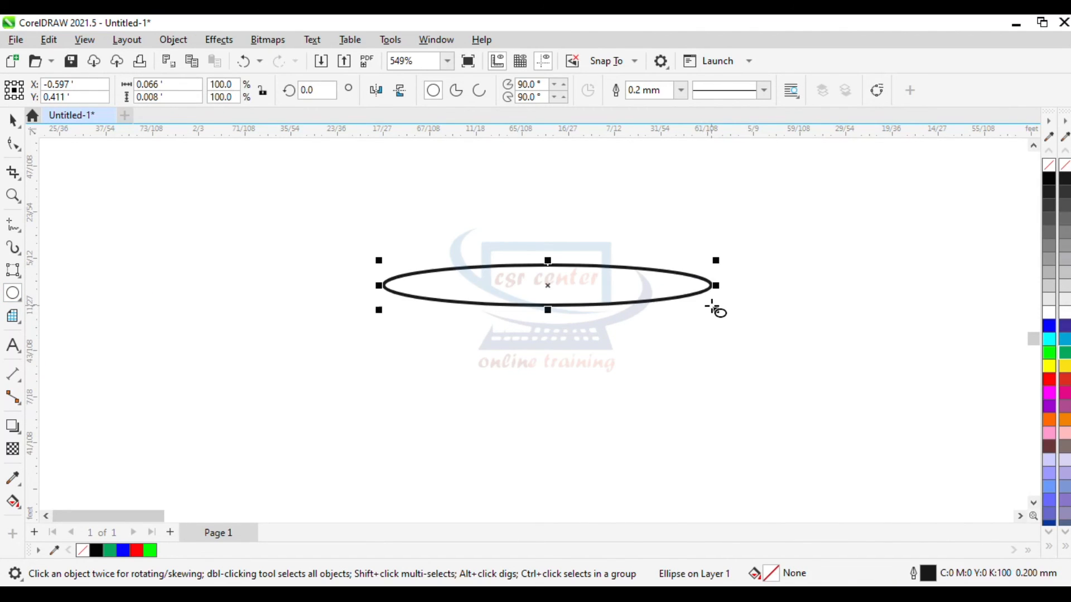
left_click(684, 91)
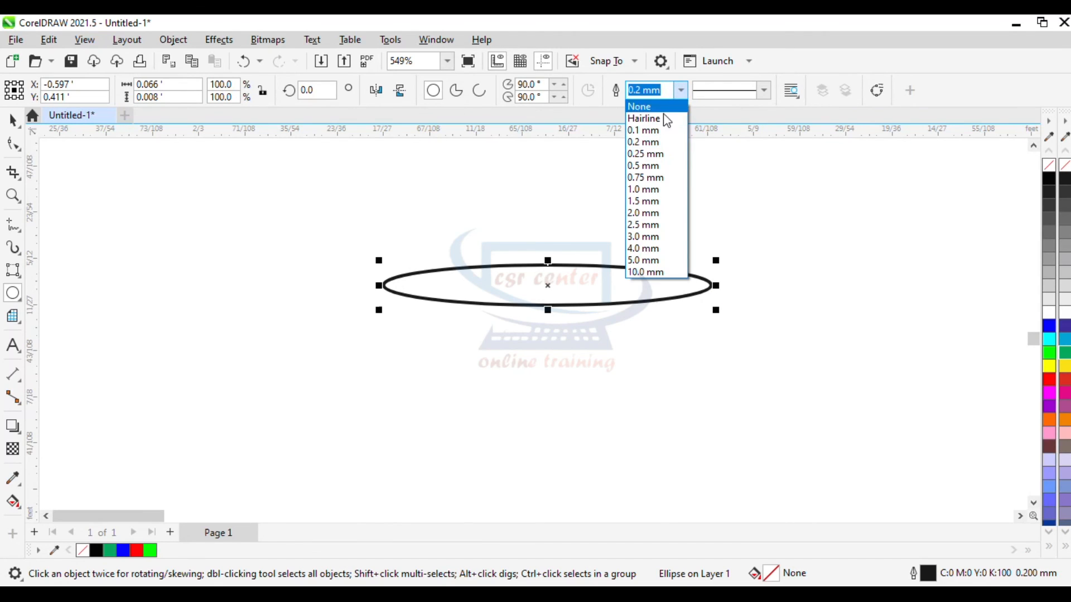
left_click(652, 115)
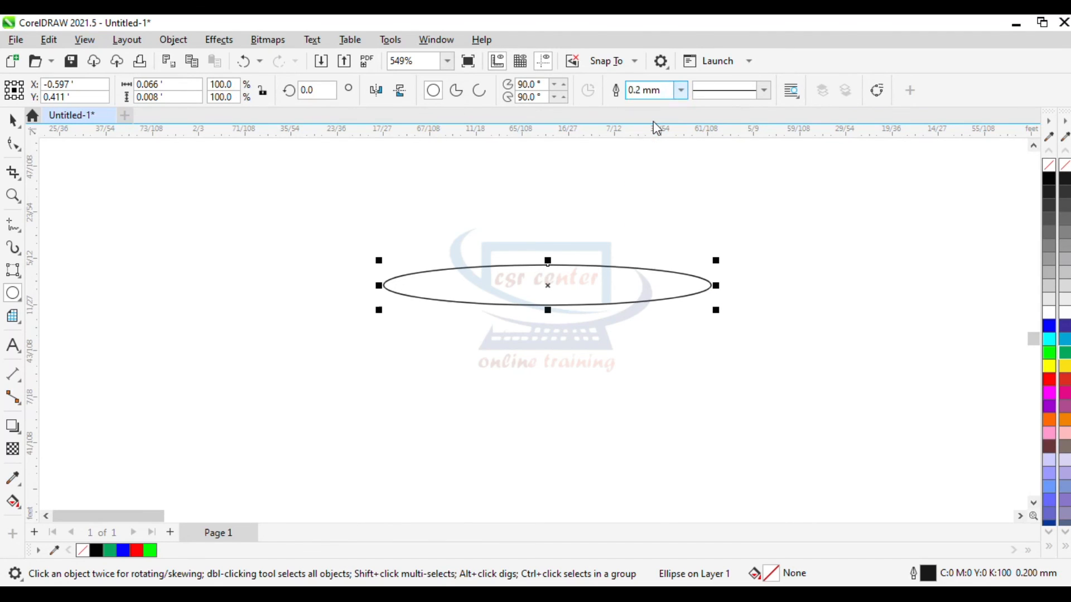
Create a copy of the ellipse rotated about 9.5° clockwise around its center and repeat it until 64 ellipses form a dense rosette
left_click(547, 285)
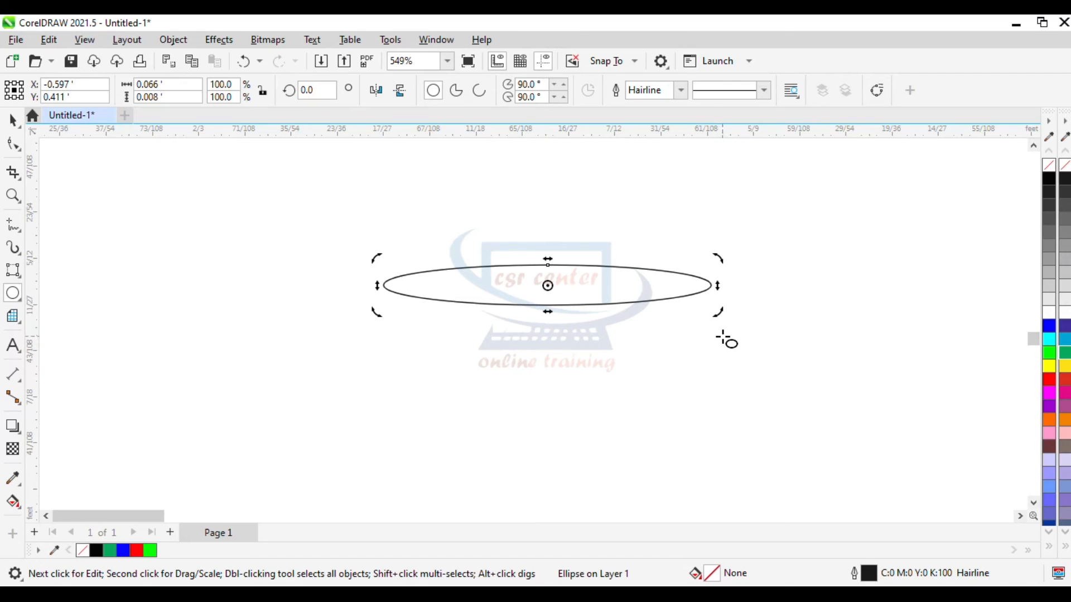
left_click_drag(718, 313, 708, 340)
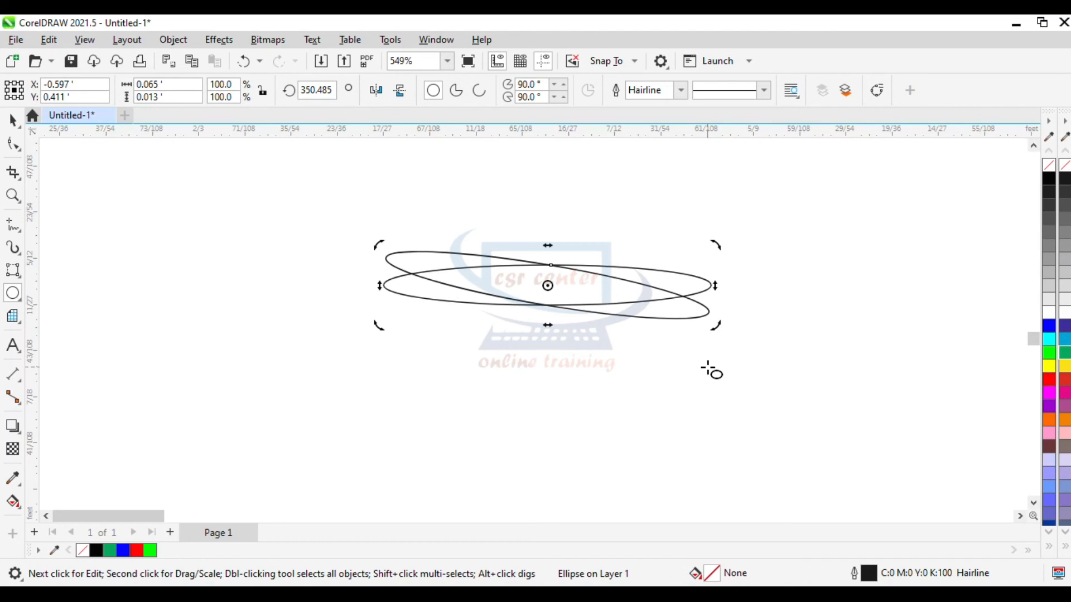
key("ctrl+r")
key("ctrl+r")
key("ctrl+r")
key("ctrl+r")
key("ctrl+r")
key("ctrl+r")
key("ctrl+r")
key("ctrl+r")
key("ctrl+r")
key("ctrl+r")
key("ctrl+r")
key("ctrl+r")
key("ctrl+r")
key("ctrl+r")
key("ctrl+r")
key("ctrl+r")
key("ctrl+r")
key("ctrl+r")
key("ctrl+r")
key("ctrl+r")
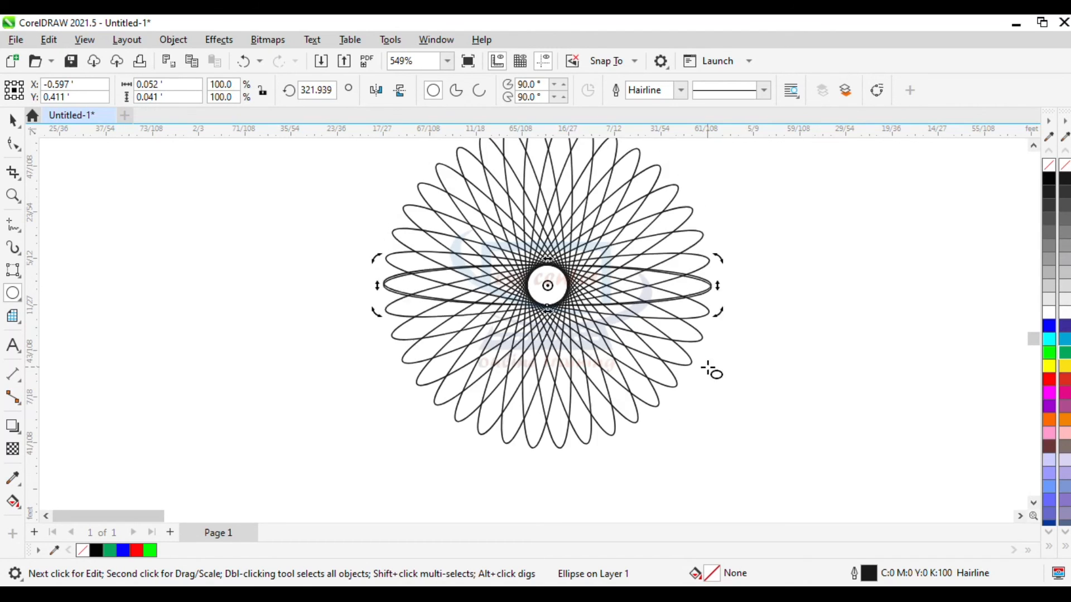
key("ctrl+r")
key("ctrl+r")
key("ctrl+r")
key("ctrl+r")
key("ctrl+r")
key("ctrl+r")
key("ctrl+r")
key("ctrl+r")
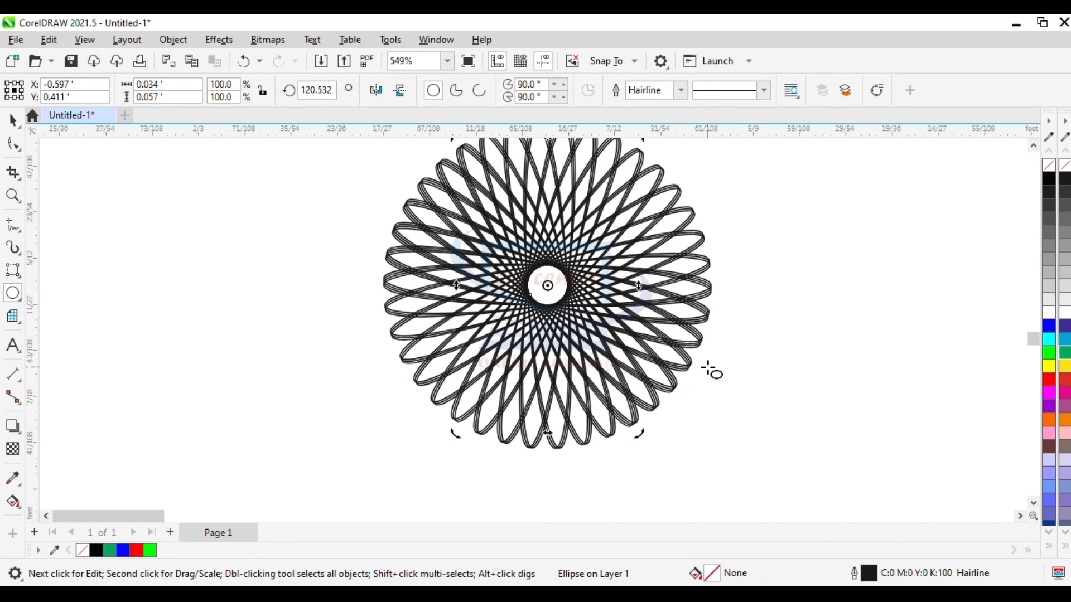
scroll(711, 371, "down", 1)
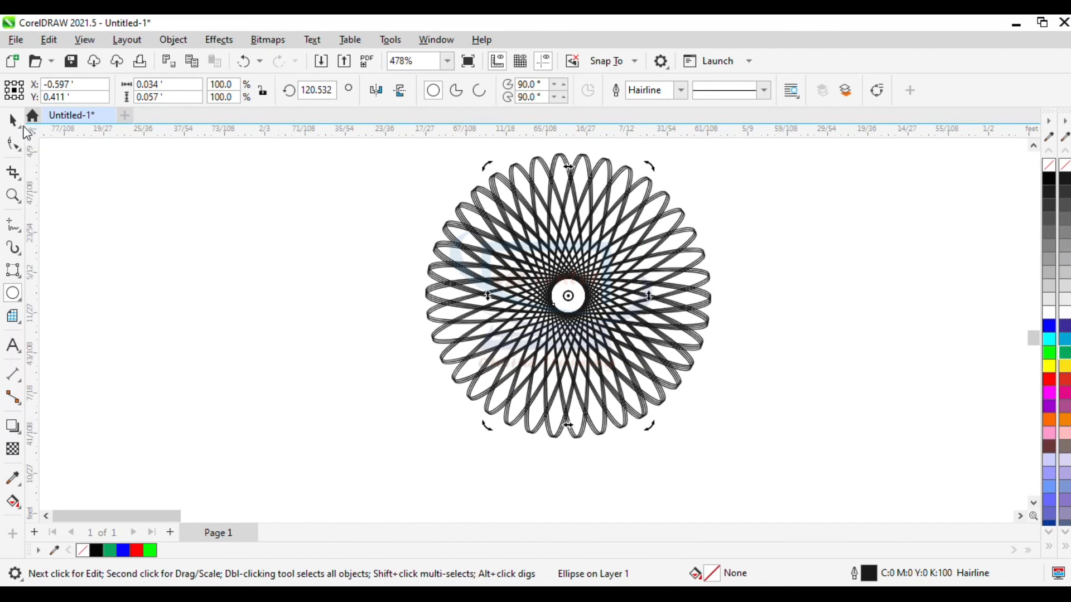
Select all the ellipses of the rosette and group them
left_click(18, 126)
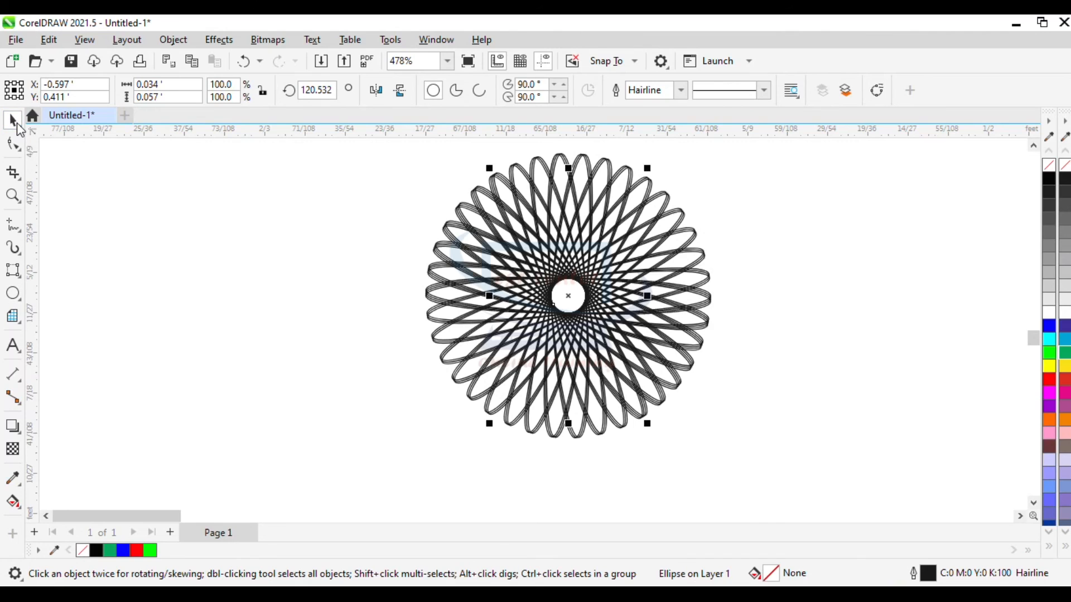
left_click_drag(345, 150, 806, 452)
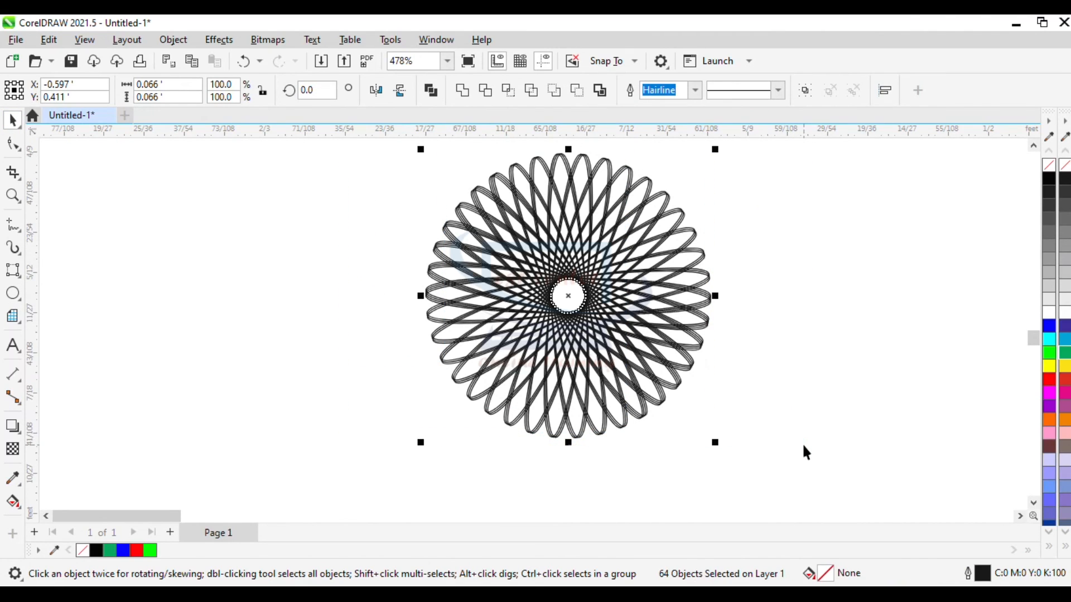
right_click(531, 222)
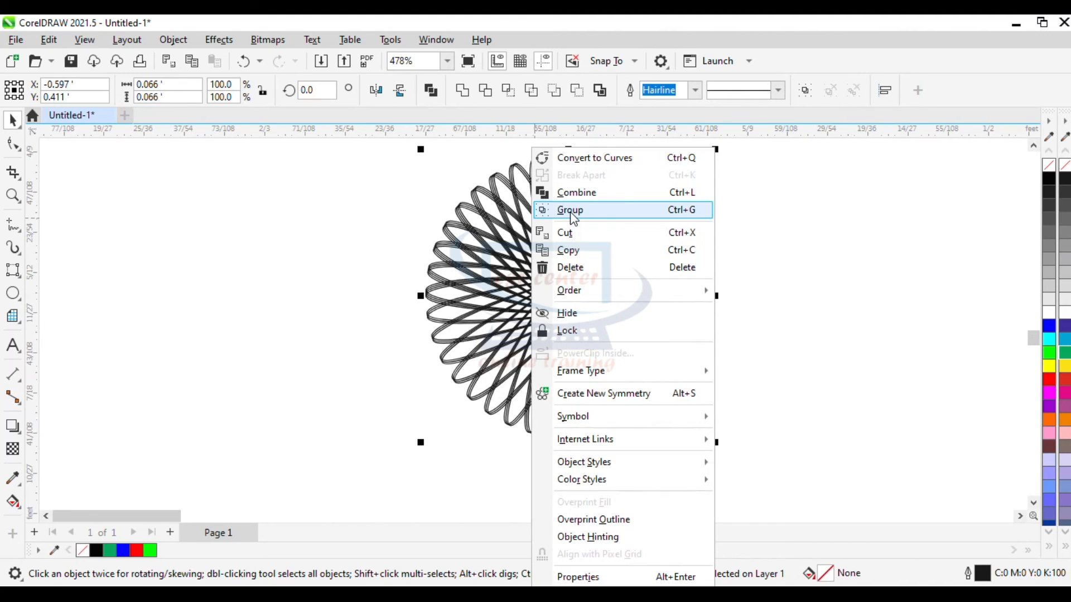
left_click(703, 216)
Create a vertically mirrored copy of the rosette group directly below the original, stretched slightly taller
scroll(661, 254, "down", 3)
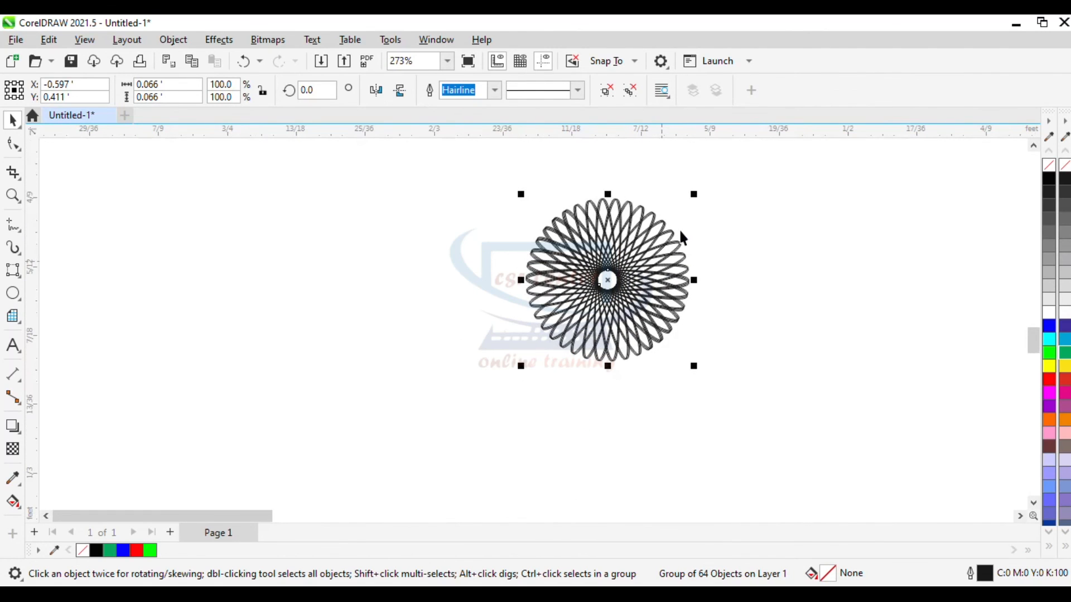
left_click_drag(607, 195, 609, 485)
scroll(624, 453, "down", 1)
left_click(789, 427)
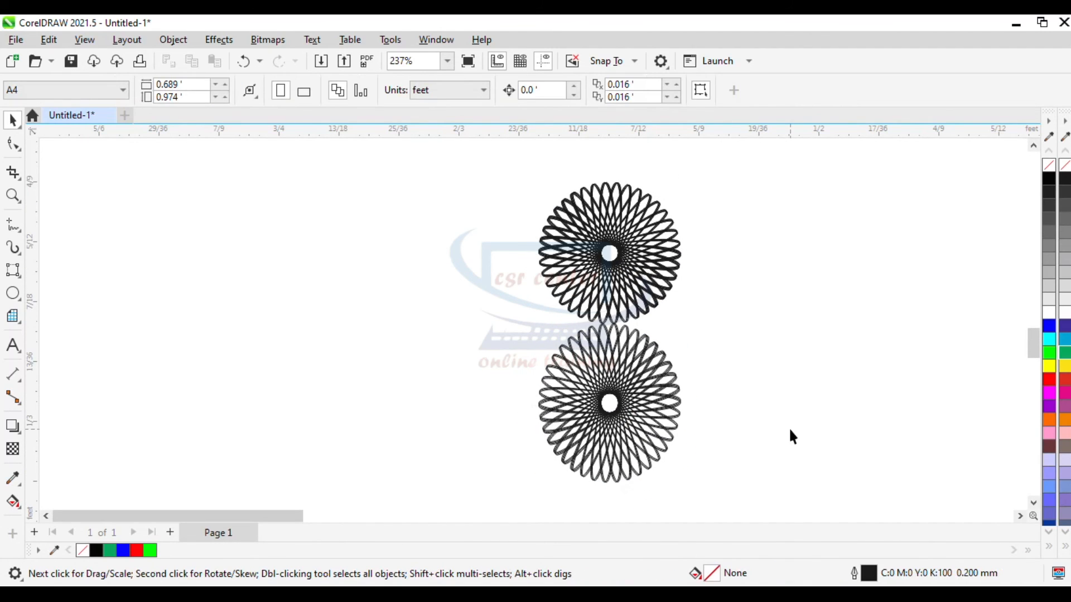
Group the two stacked rosettes and create a horizontally mirrored copy about 0.063 ft wide directly to their right
left_click_drag(439, 169, 751, 494)
key("ctrl+g")
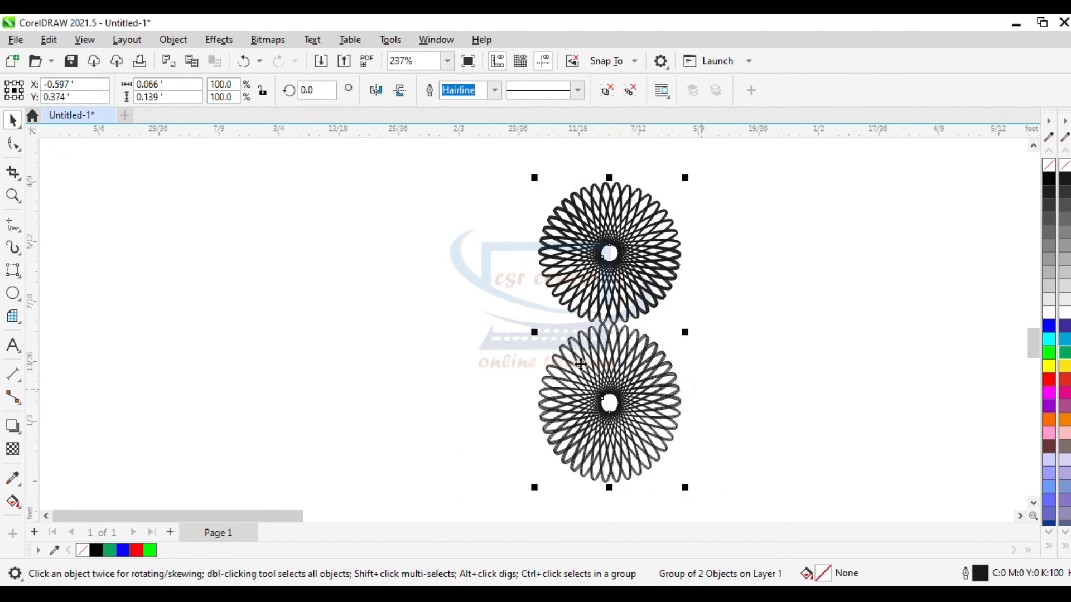
left_click_drag(534, 331, 812, 336)
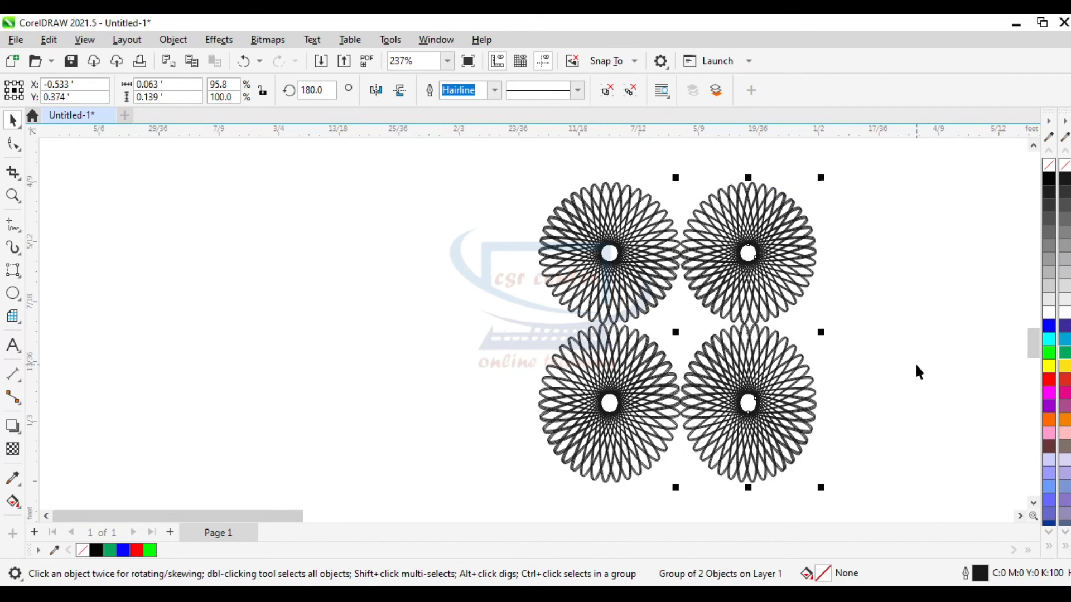
scroll(915, 366, "up", 1)
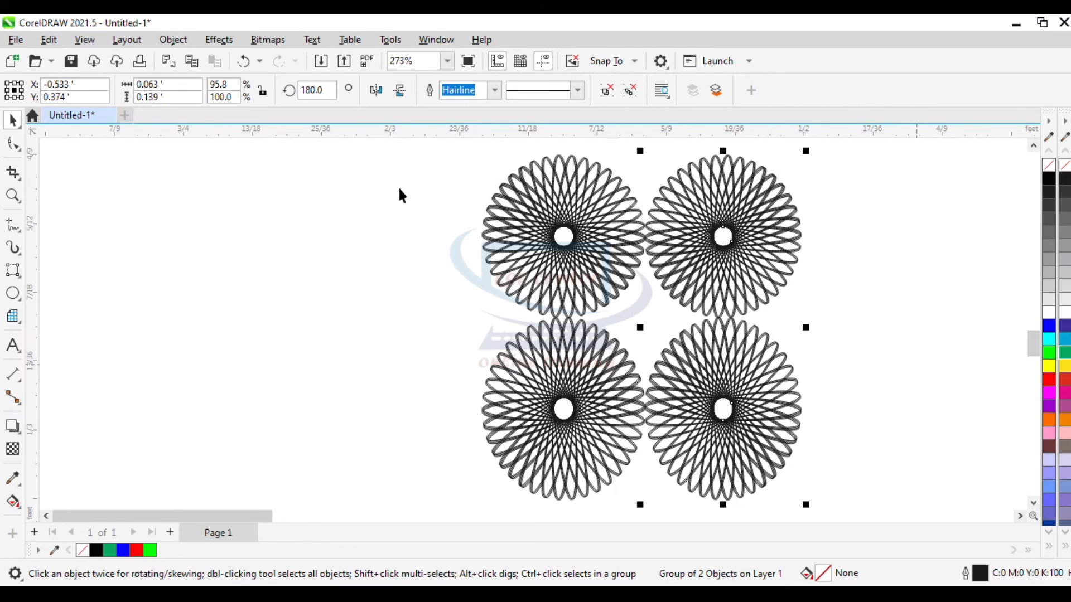
Select both rosette columns and group all four rosettes together
left_click(408, 148)
key("ctrl+z")
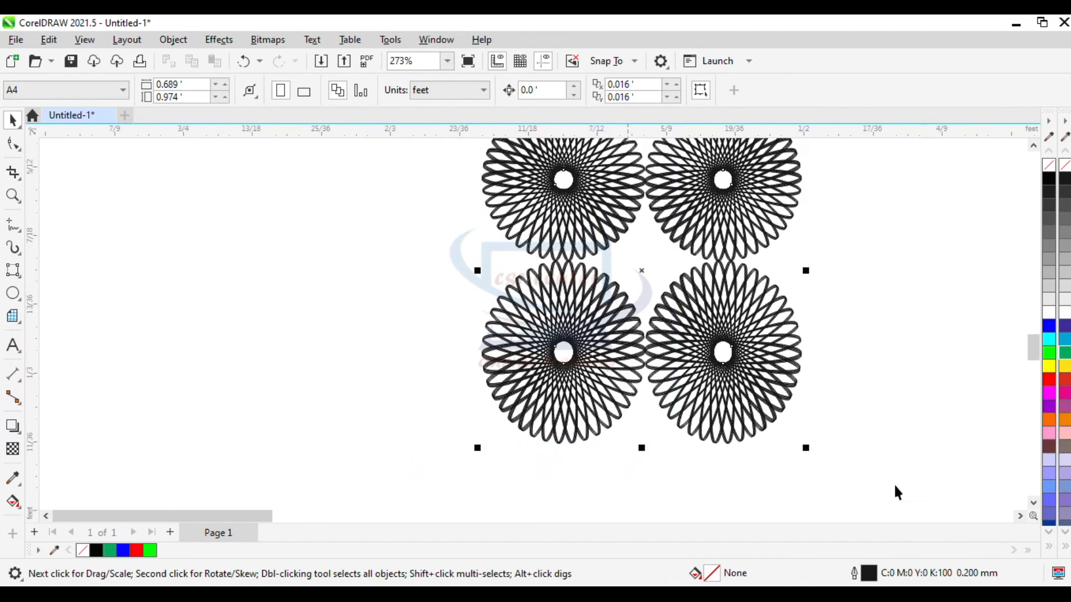
key("ctrl+g")
scroll(802, 379, "down", 1)
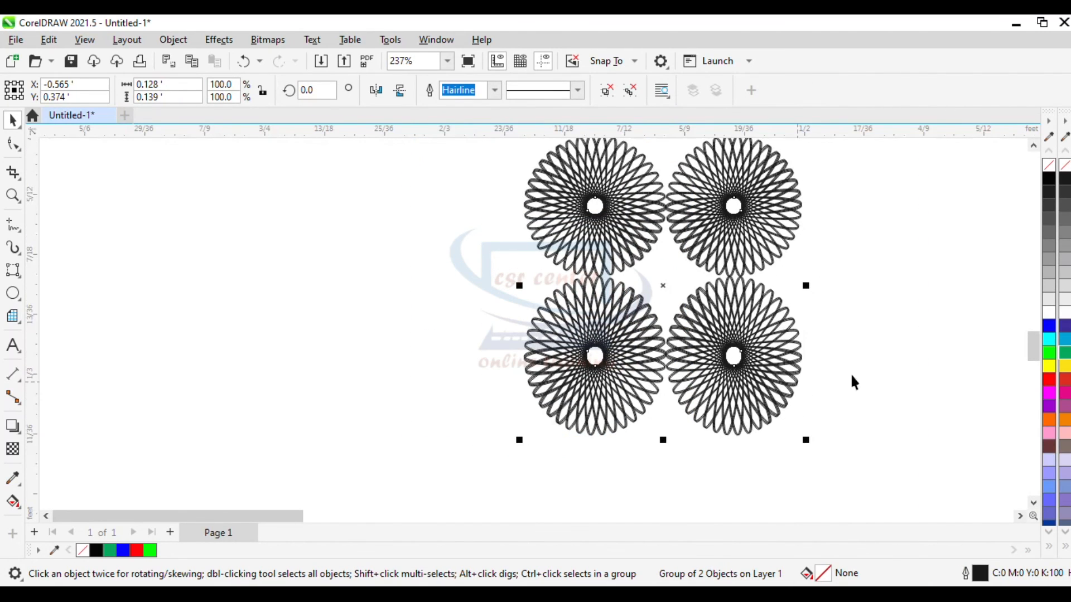
Color the outlines of the grouped rosettes green (#00FF00)
right_click(1049, 353)
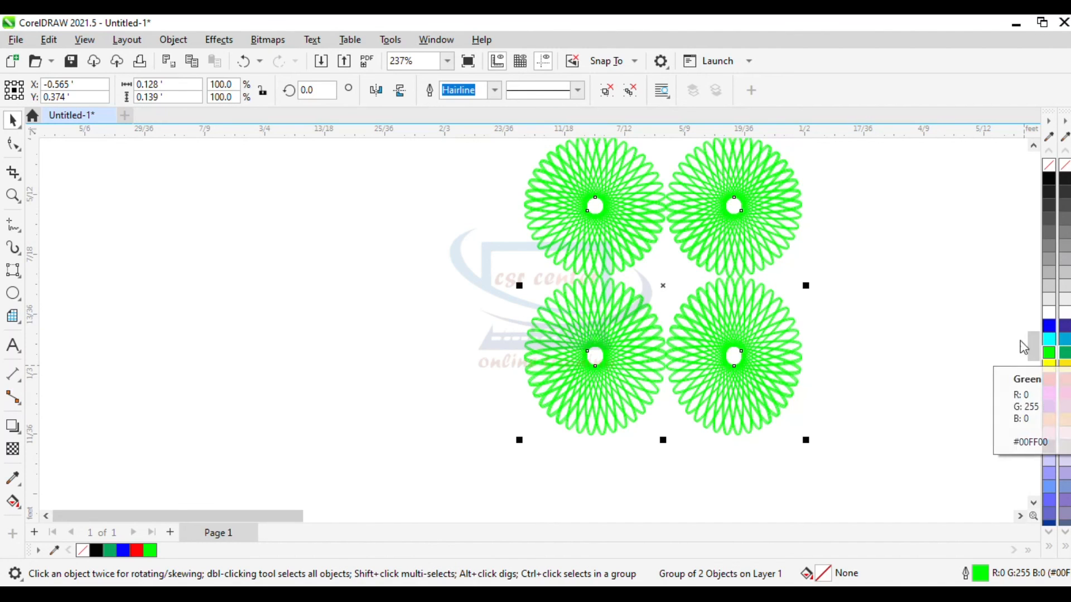
left_click(1020, 516)
left_click(1019, 516)
scroll(409, 242, "up", 1)
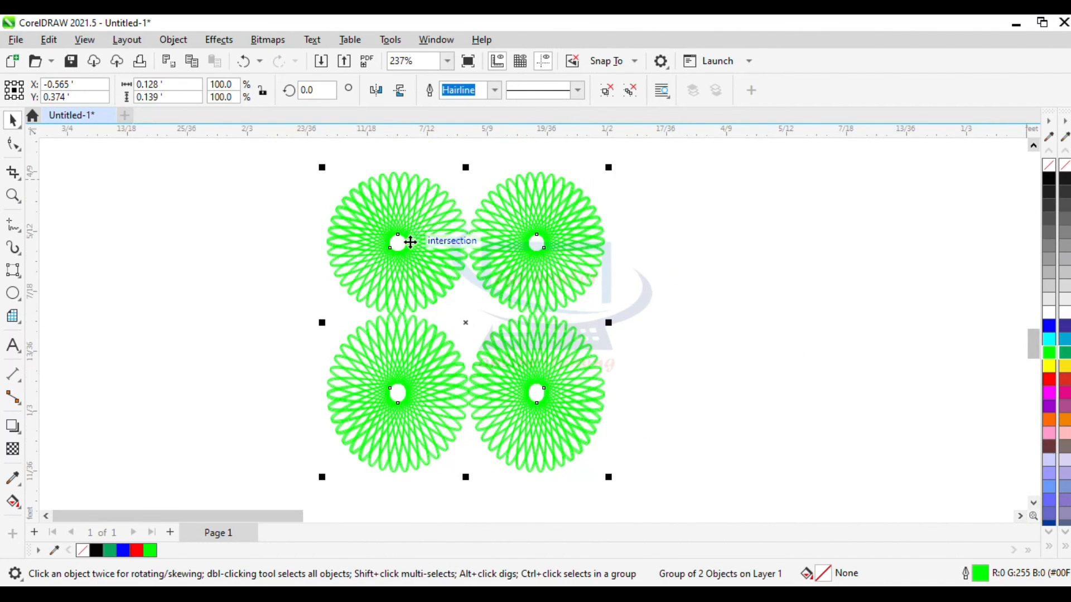
Try a cyan fill (C:100 M:0 Y:0 K:0) on the rosette group and remove the fill
scroll(410, 242, "up", 8)
scroll(410, 242, "up", 1)
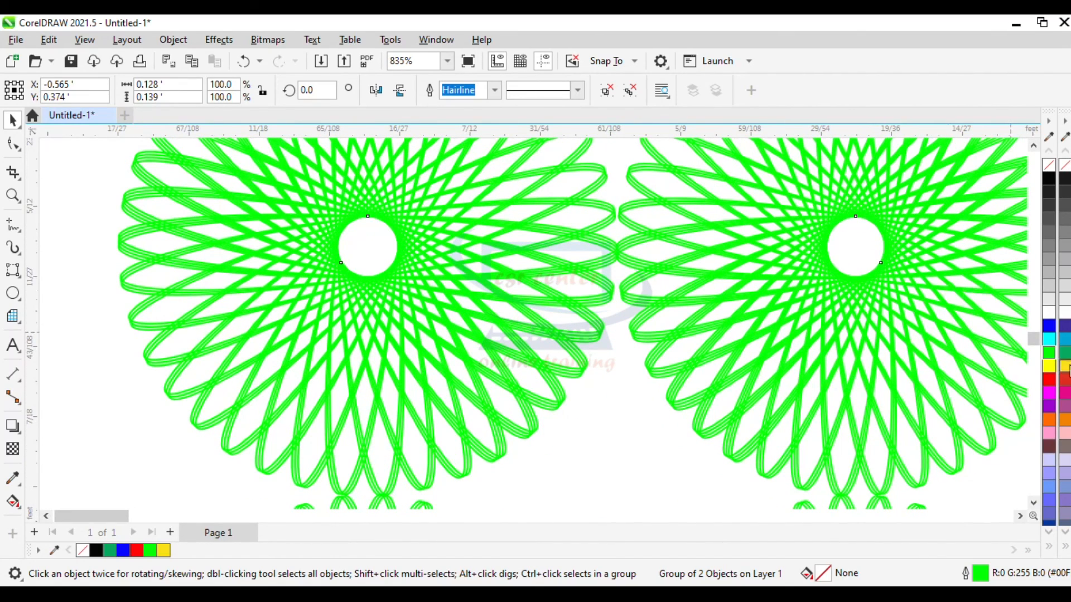
left_click(1064, 339)
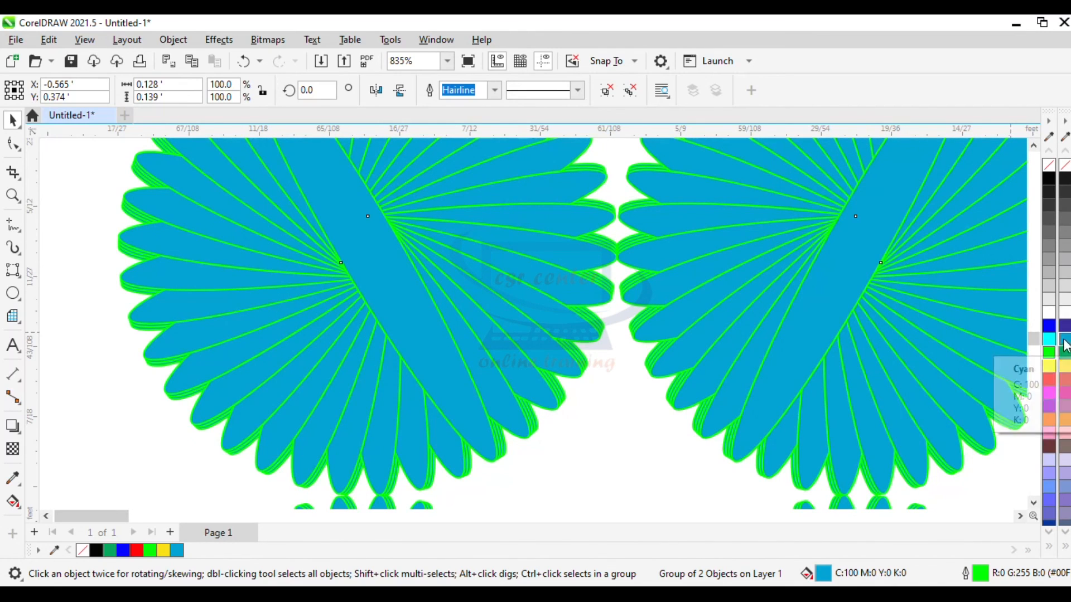
left_click(1065, 166)
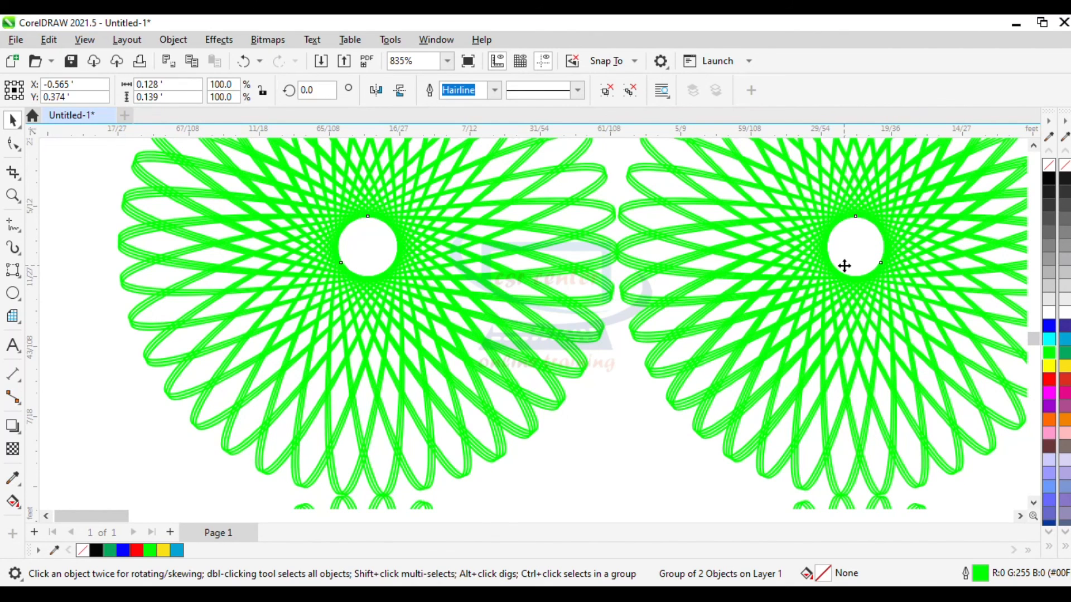
scroll(748, 292, "down", 2)
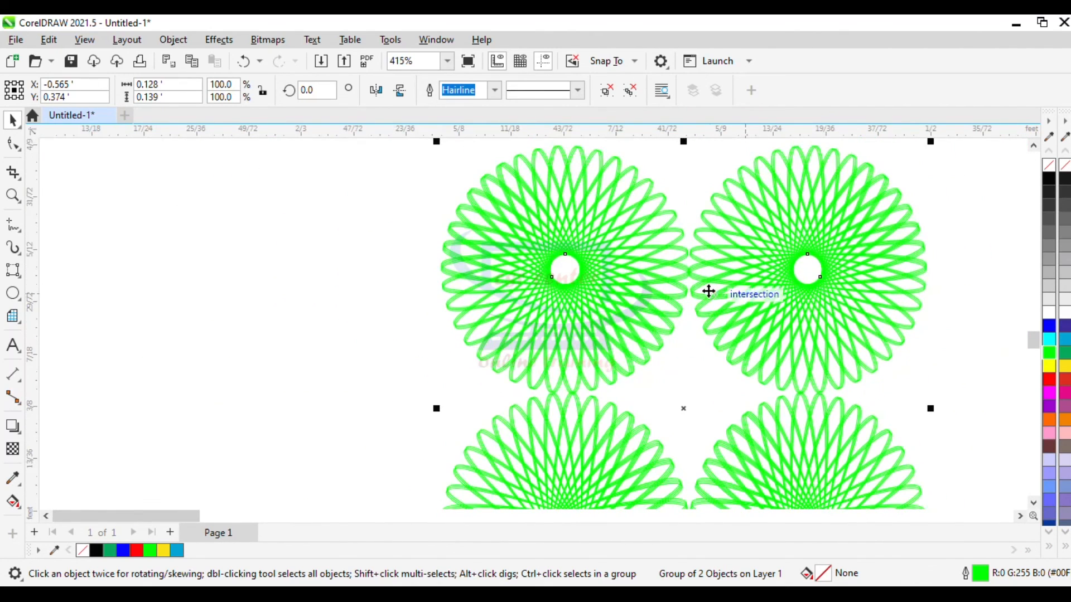